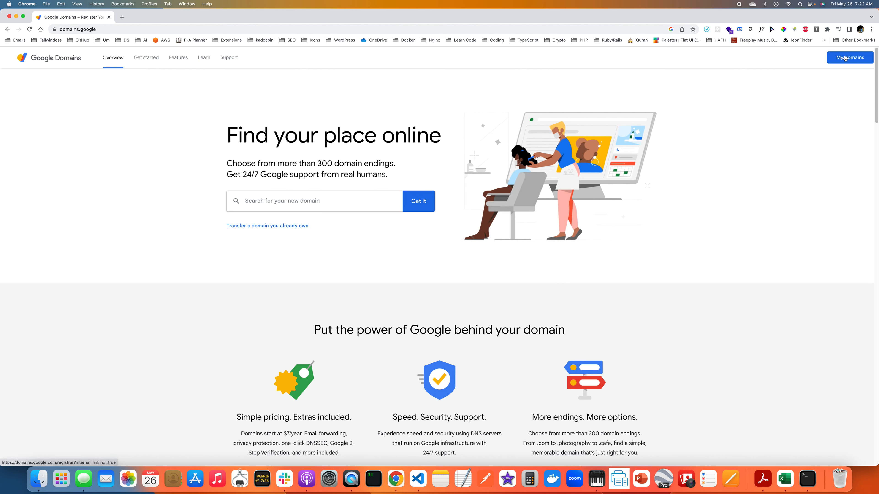
# - Open the list of owned domains, dismiss the feedback survey and look through the registered domains
pyautogui.click(843, 58)
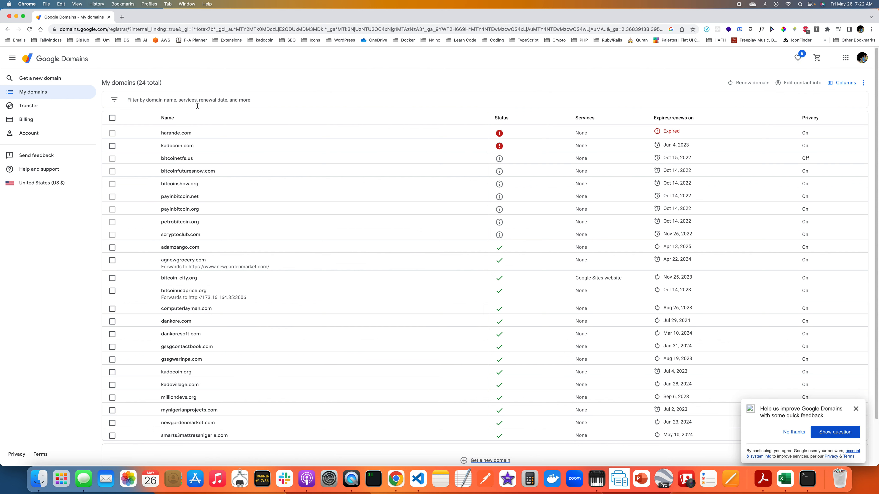
pyautogui.scroll(-3, 221, 332)
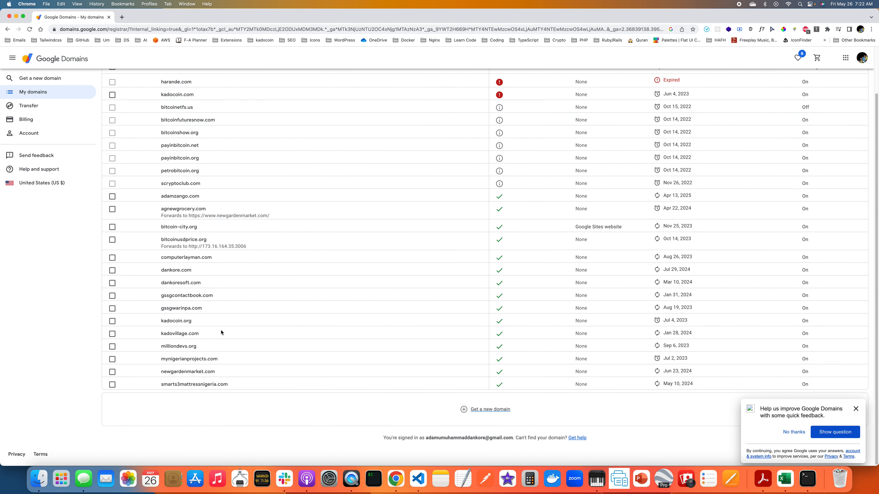
pyautogui.scroll(3, 221, 332)
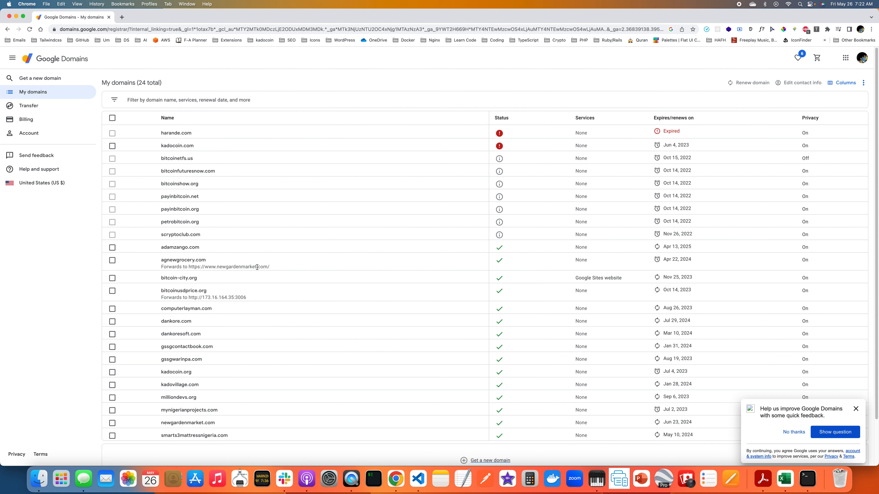
pyautogui.scroll(-2, 257, 267)
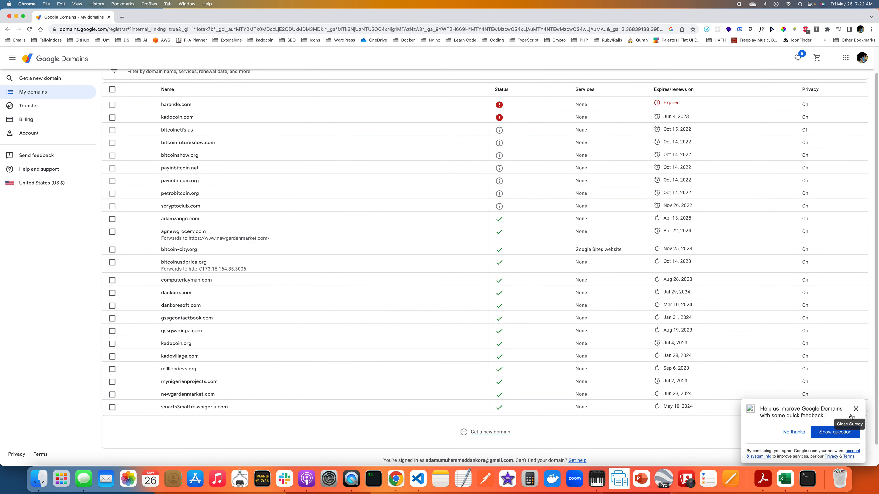
pyautogui.click(856, 408)
pyautogui.scroll(2, 205, 264)
pyautogui.scroll(-3, 194, 255)
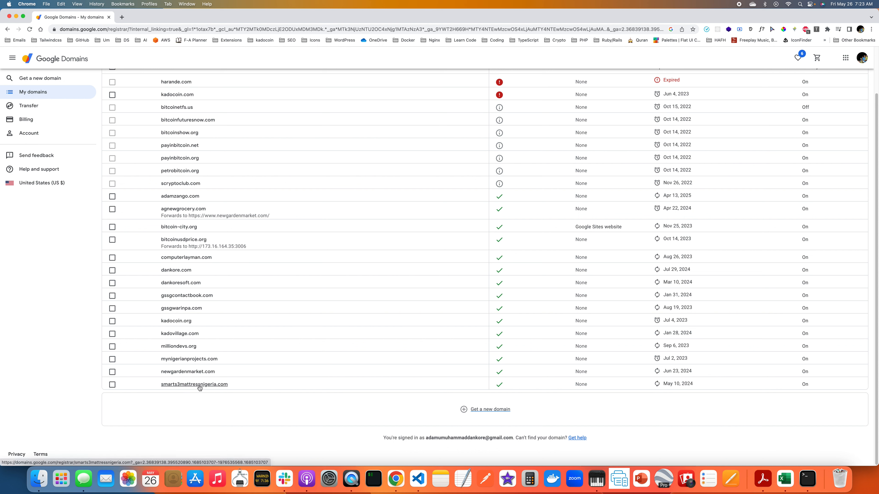
pyautogui.scroll(3, 247, 179)
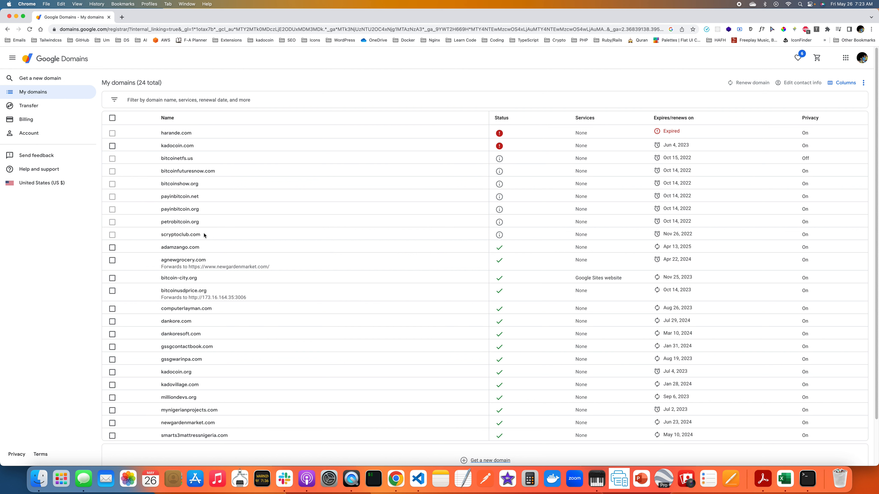
pyautogui.scroll(-3, 204, 235)
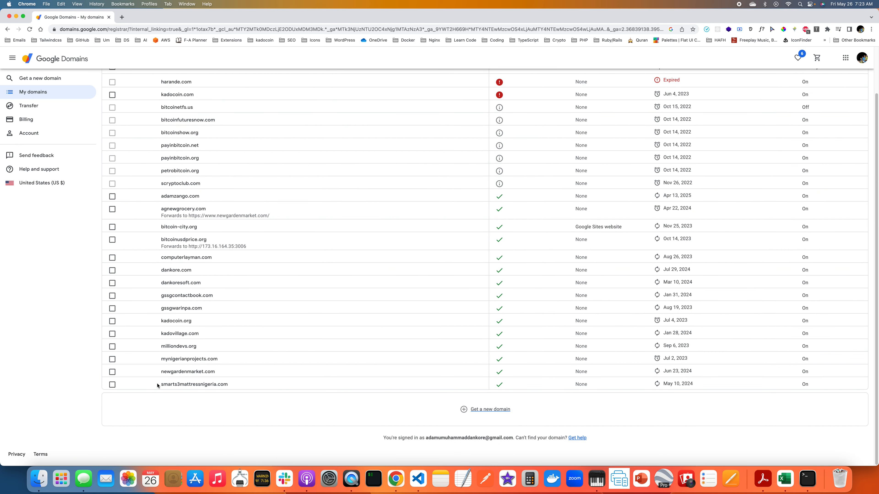
# - Open the smarts3mattressnigeria.com domain, view its registration and DNS settings, and go to its website configuration options
pyautogui.click(113, 384)
pyautogui.click(113, 385)
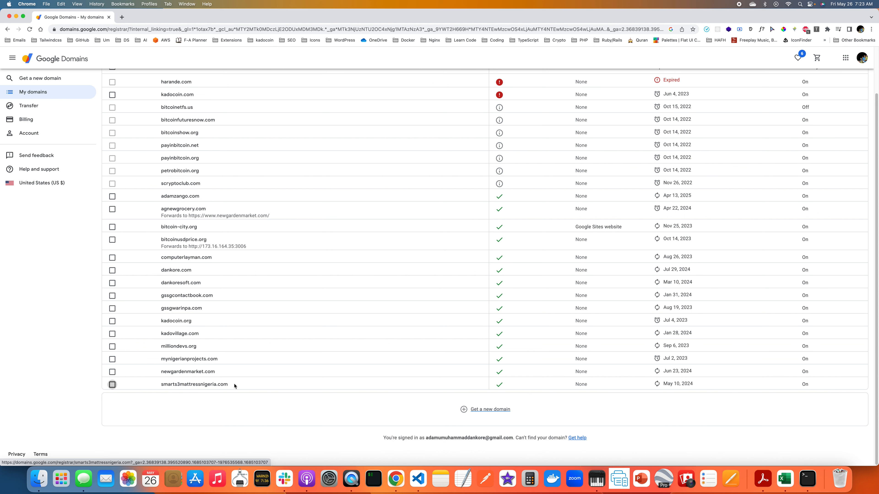
pyautogui.click(215, 384)
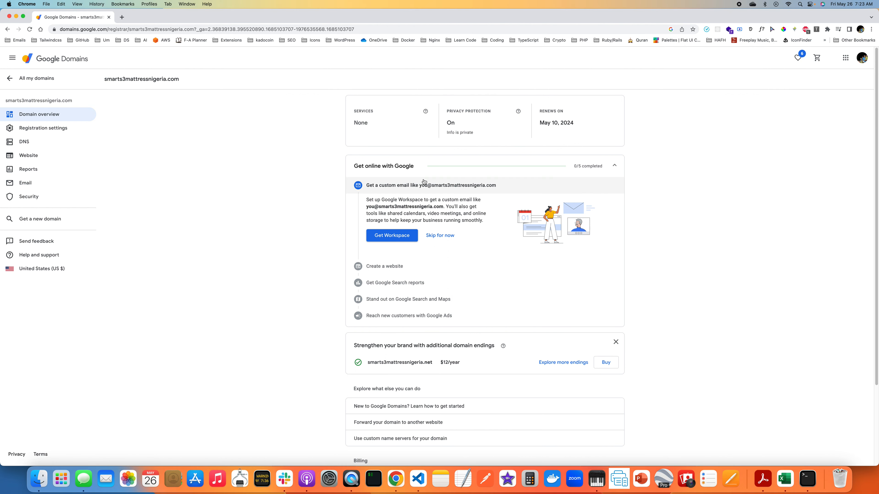
pyautogui.click(31, 132)
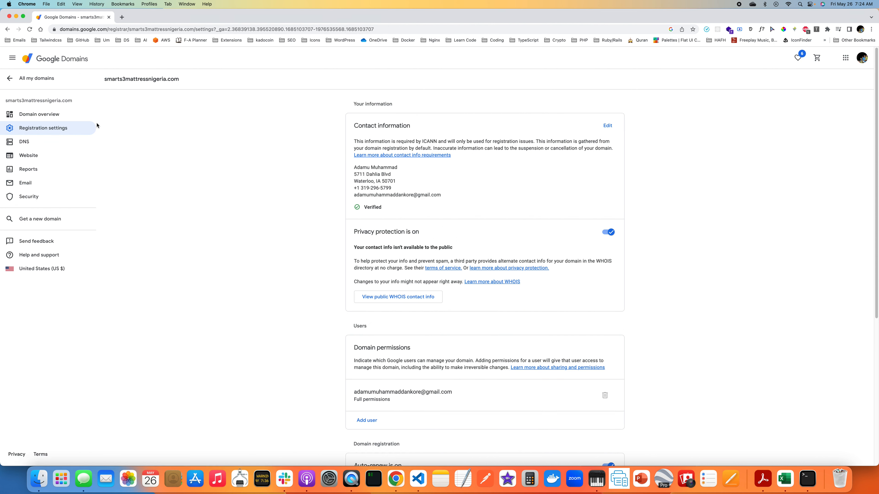
pyautogui.click(48, 141)
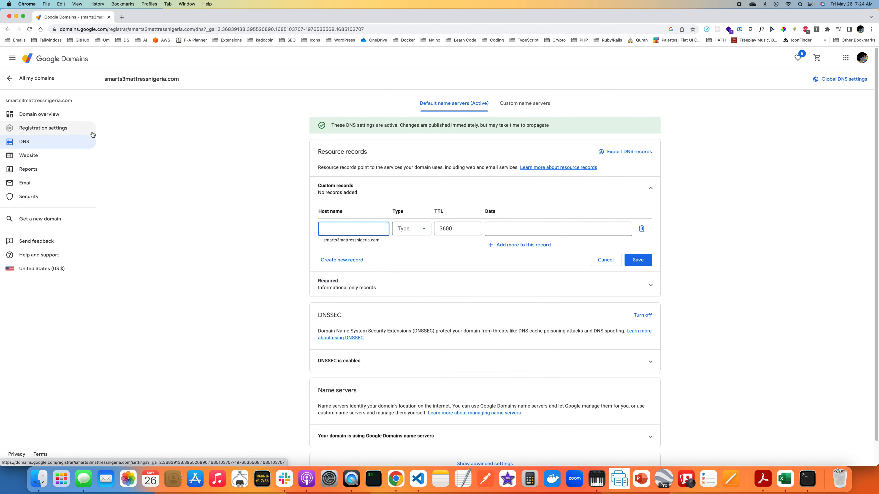
pyautogui.click(61, 156)
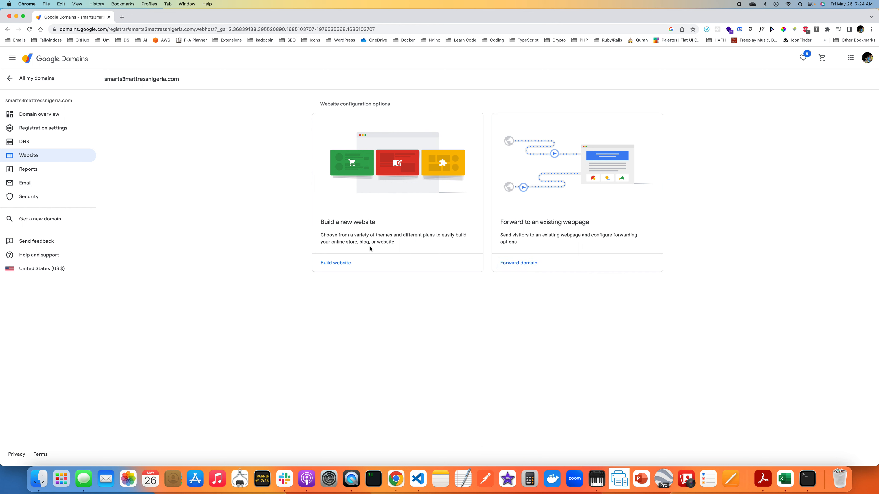
# - Start building a new website for the domain, review the offered site types and choose the Simple site powered by Google Sites
pyautogui.click(343, 264)
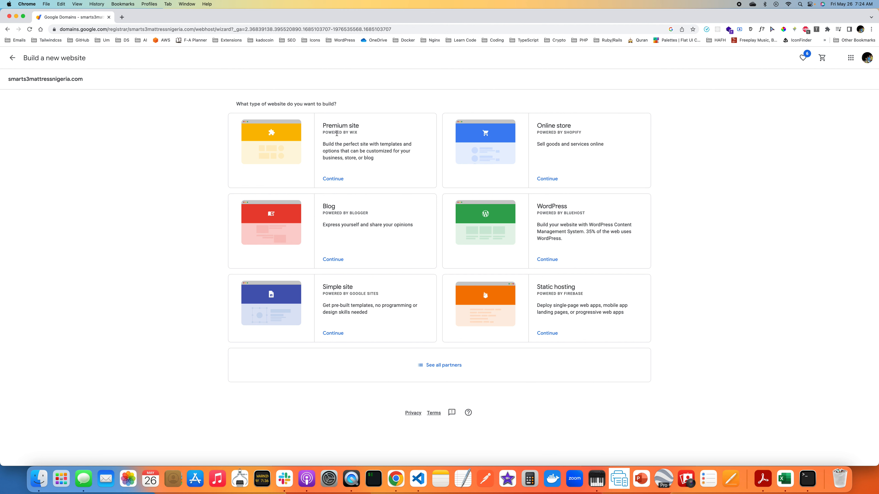
pyautogui.moveTo(323, 131); pyautogui.dragTo(360, 135)
pyautogui.moveTo(322, 215); pyautogui.dragTo(382, 218)
pyautogui.click(324, 293)
pyautogui.moveTo(565, 132); pyautogui.dragTo(581, 133)
pyautogui.moveTo(322, 287); pyautogui.dragTo(363, 288)
pyautogui.click(333, 335)
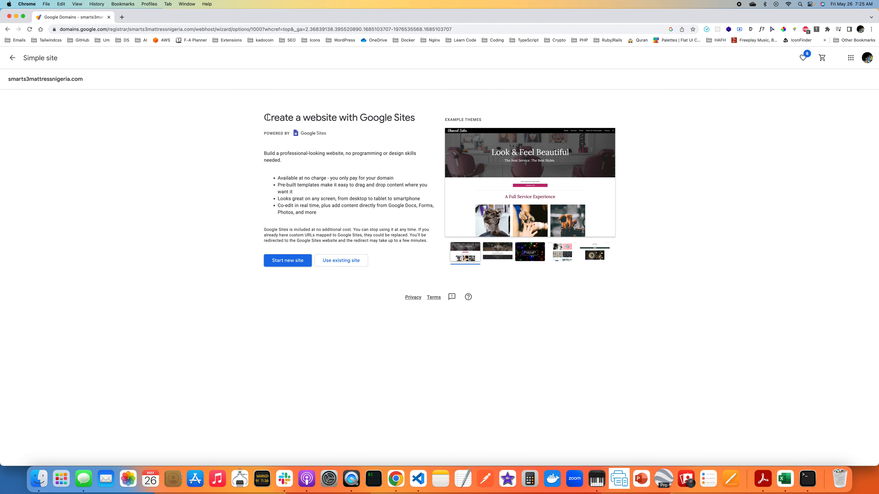
# - Read the Google Sites offer and start a new site for the domain
pyautogui.moveTo(264, 117); pyautogui.dragTo(417, 118)
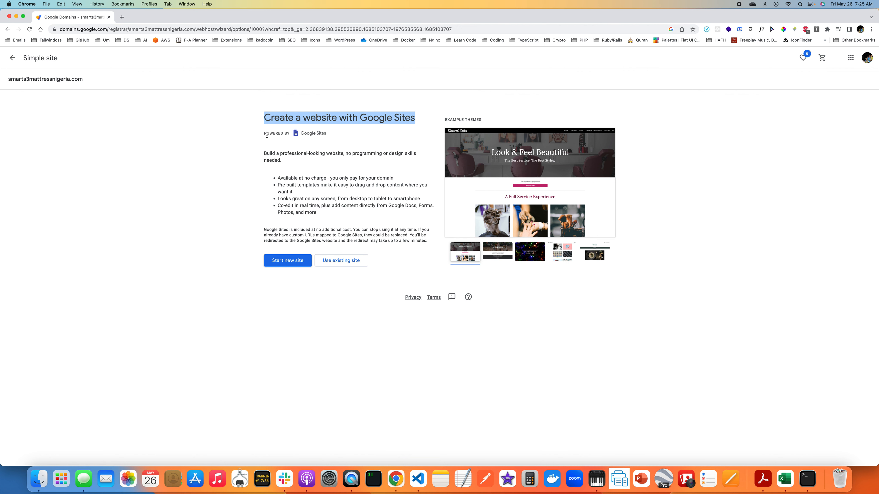
pyautogui.moveTo(265, 134); pyautogui.dragTo(328, 135)
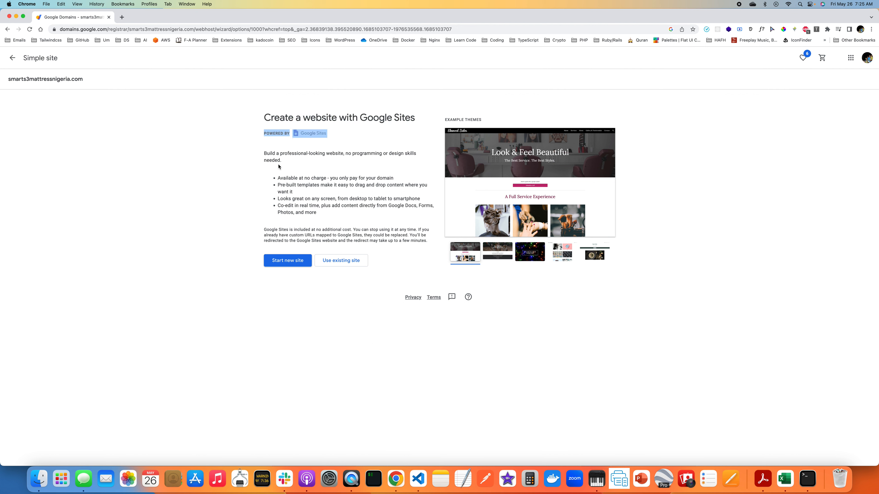
pyautogui.click(282, 171)
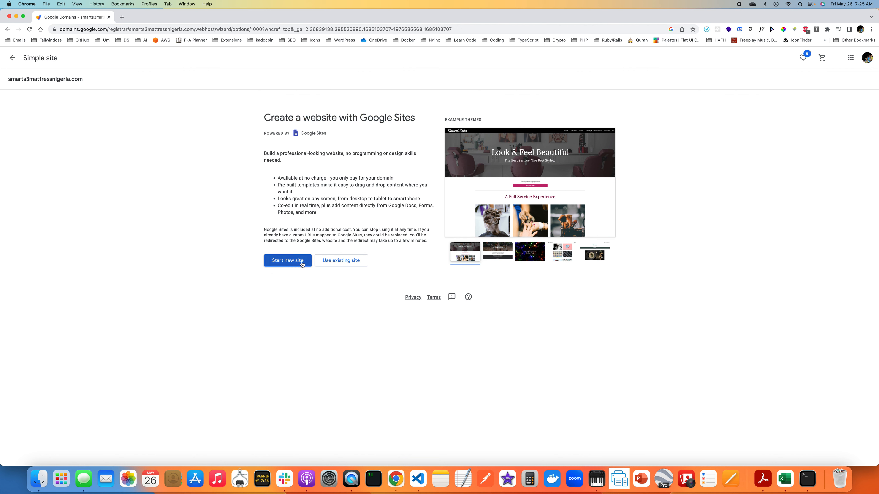
pyautogui.click(289, 265)
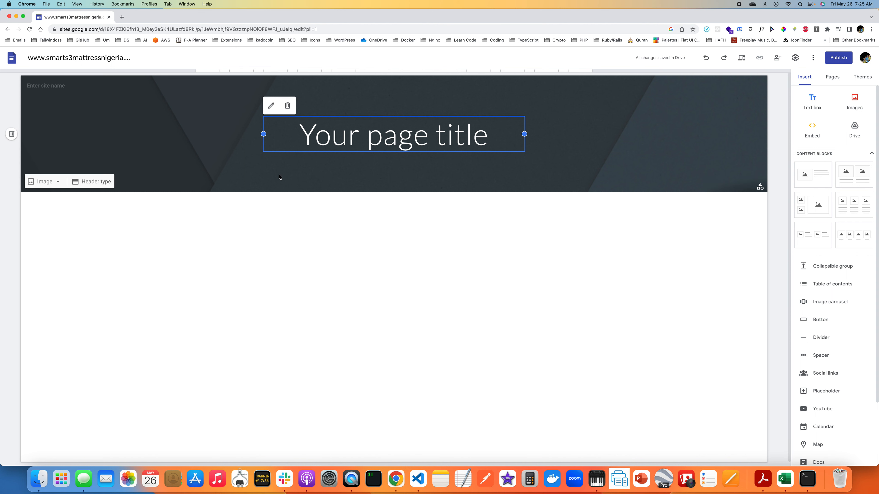
# - Replace the placeholder page title in the header with Rabiamoda
pyautogui.click(356, 136)
pyautogui.moveTo(300, 136); pyautogui.dragTo(487, 135)
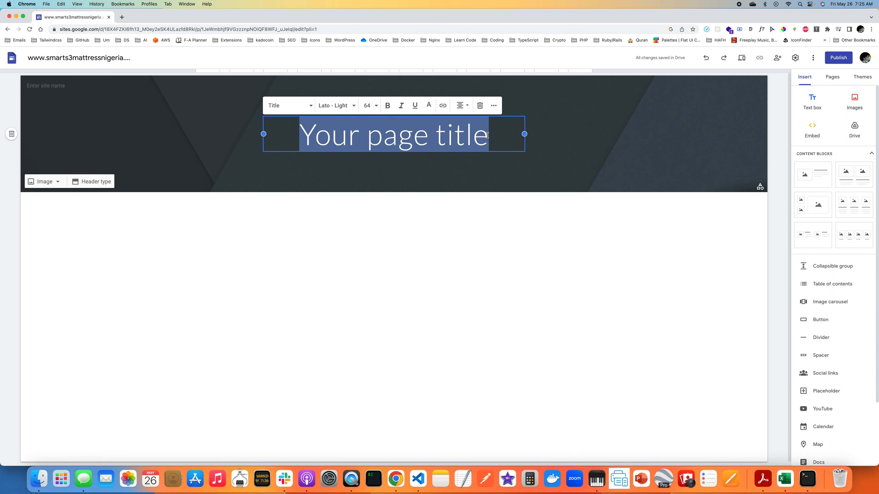
pyautogui.write('R')
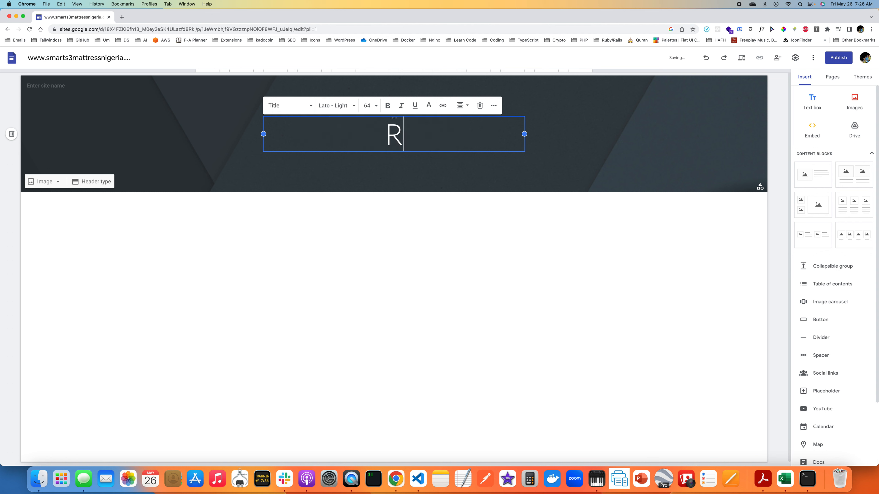
pyautogui.write('abia')
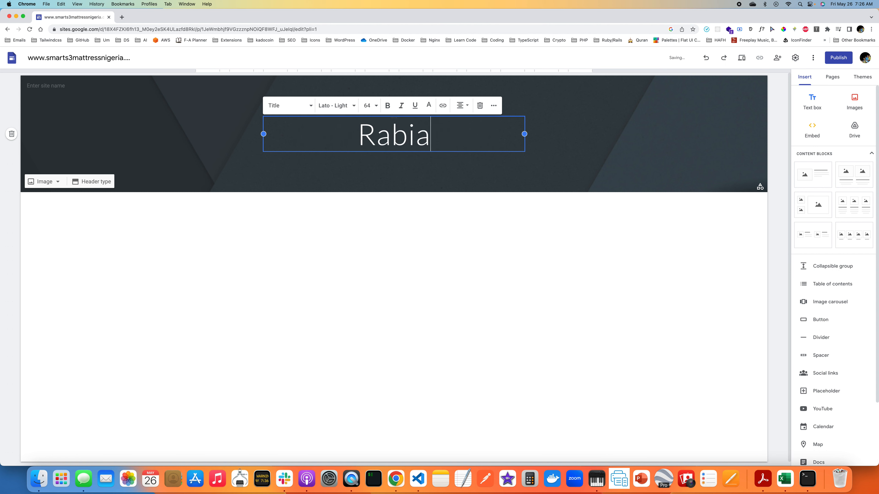
pyautogui.write('moda')
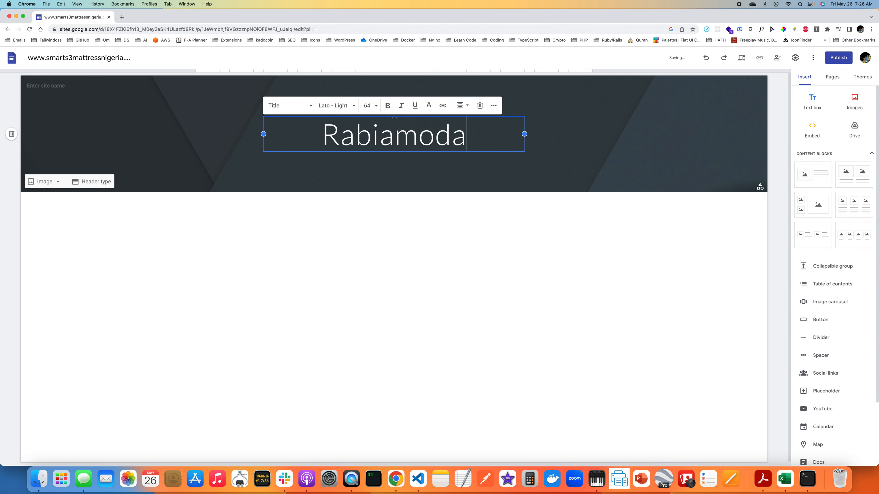
pyautogui.click(591, 155)
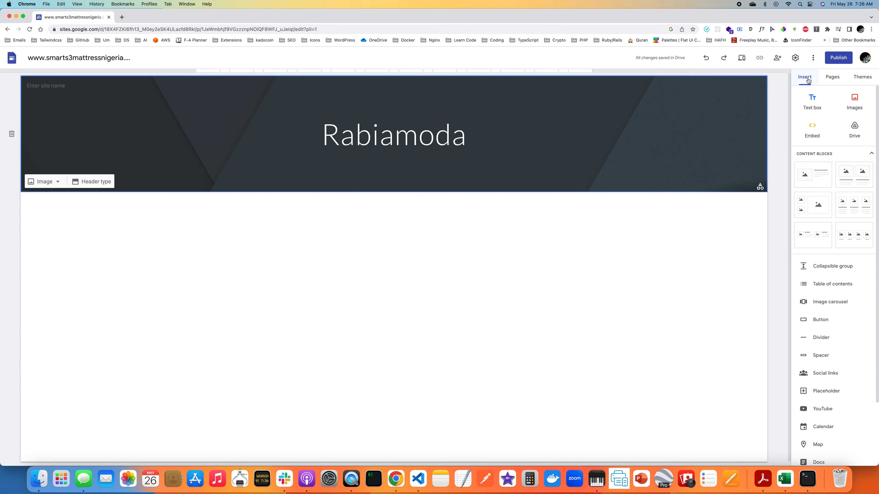
# - Try the Aristotle, Diplomat, Level and Impression themes on the site and settle on the Vision theme
pyautogui.click(830, 77)
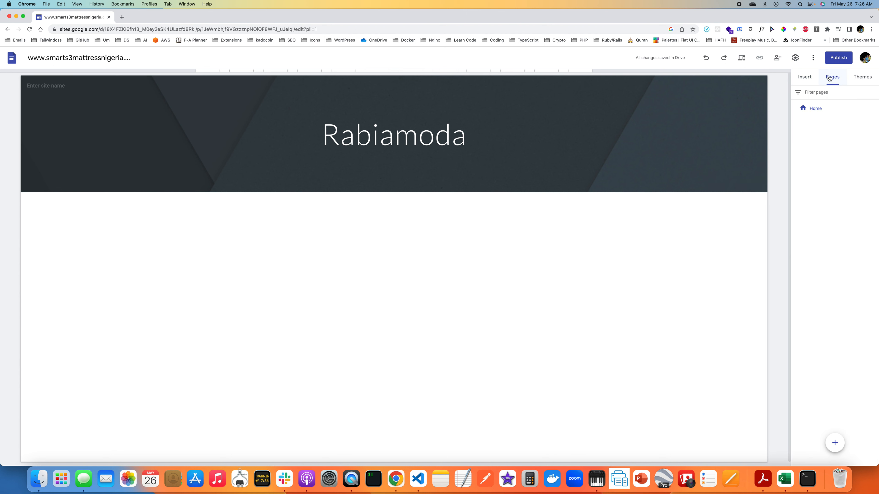
pyautogui.click(859, 78)
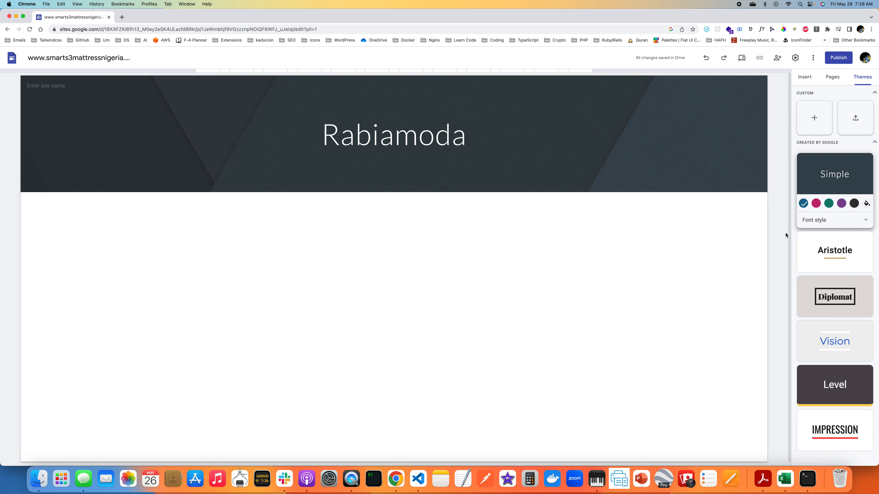
pyautogui.click(846, 255)
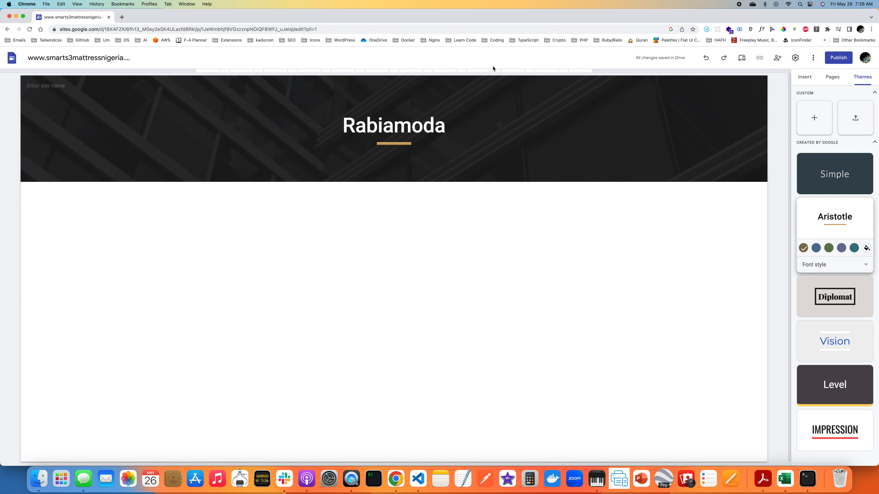
pyautogui.click(835, 313)
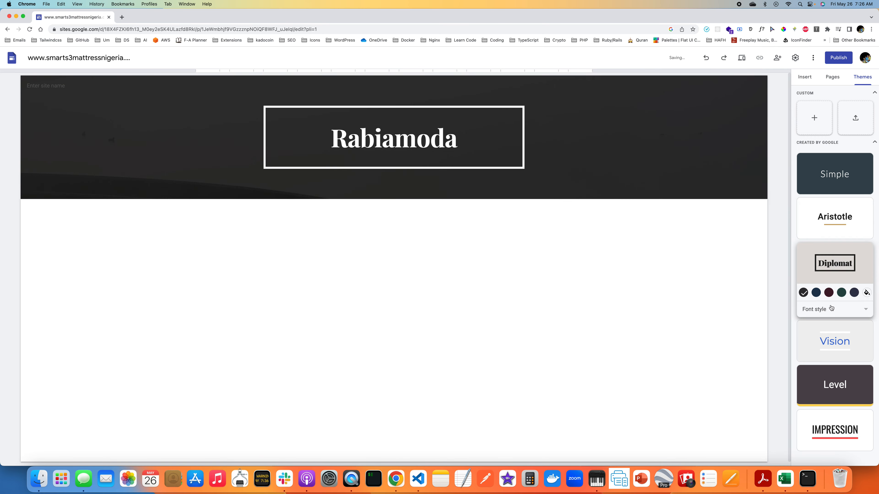
pyautogui.click(858, 347)
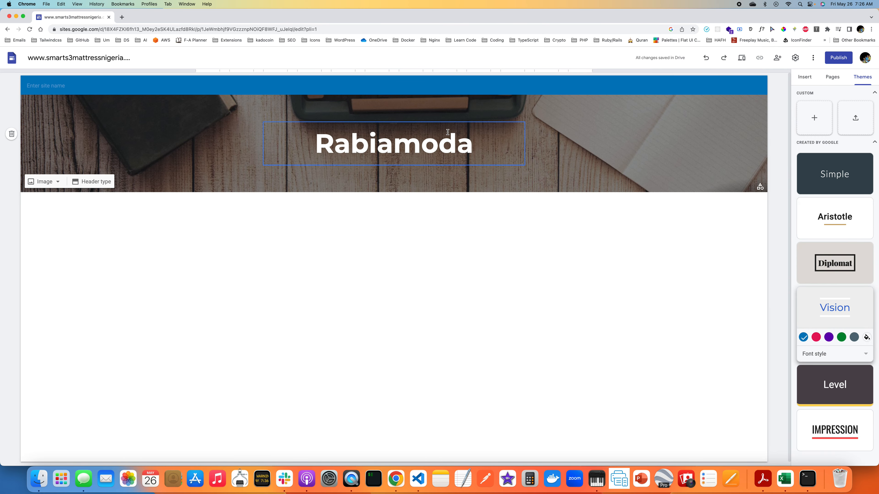
pyautogui.click(848, 377)
pyautogui.click(841, 429)
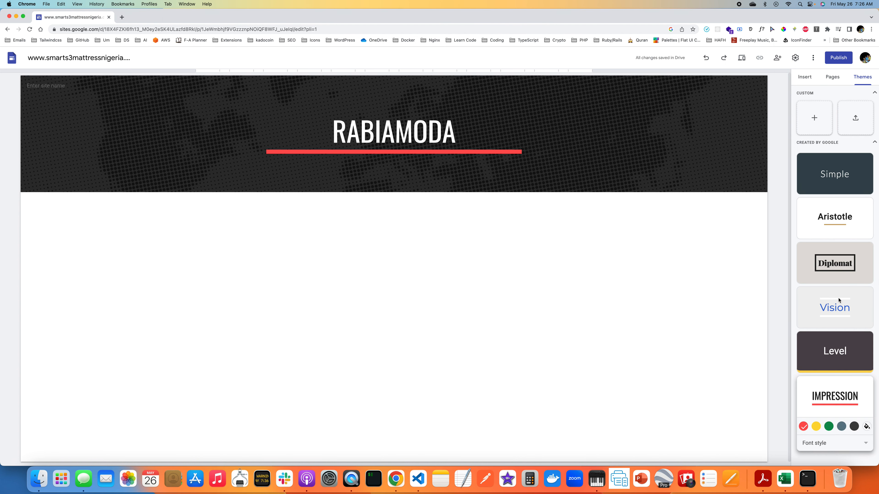
pyautogui.click(836, 311)
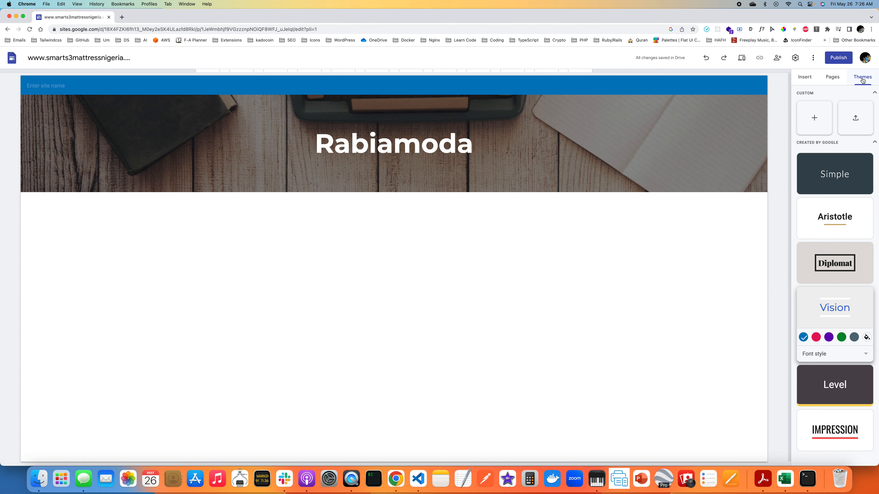
# - Add a new page named About to the site and return to the Home page
pyautogui.click(835, 79)
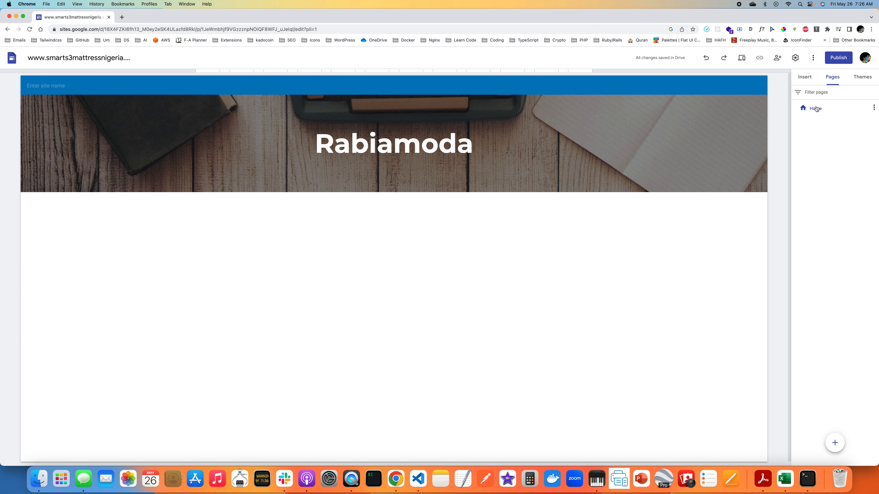
pyautogui.moveTo(840, 443)
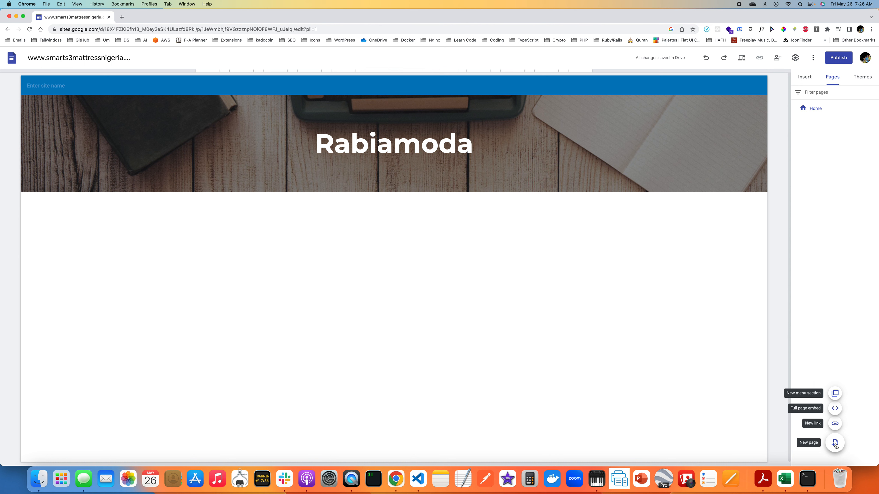
pyautogui.click(835, 445)
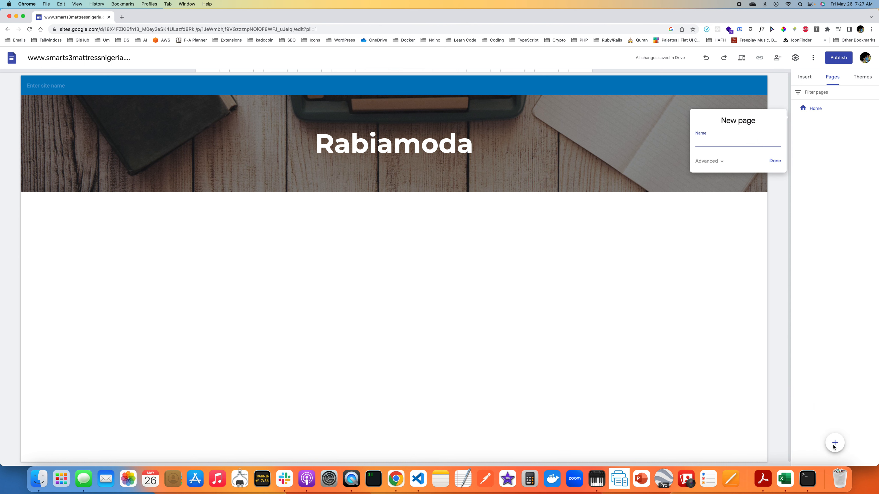
pyautogui.write('About')
pyautogui.click(775, 161)
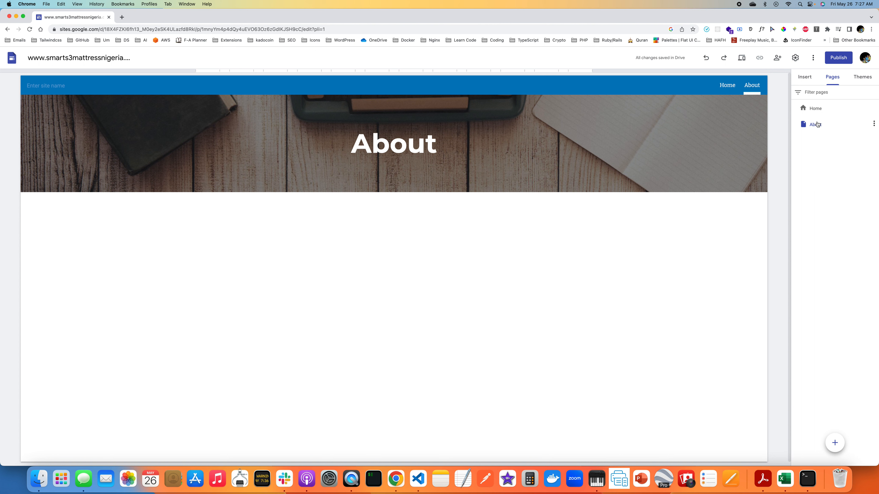
pyautogui.click(816, 109)
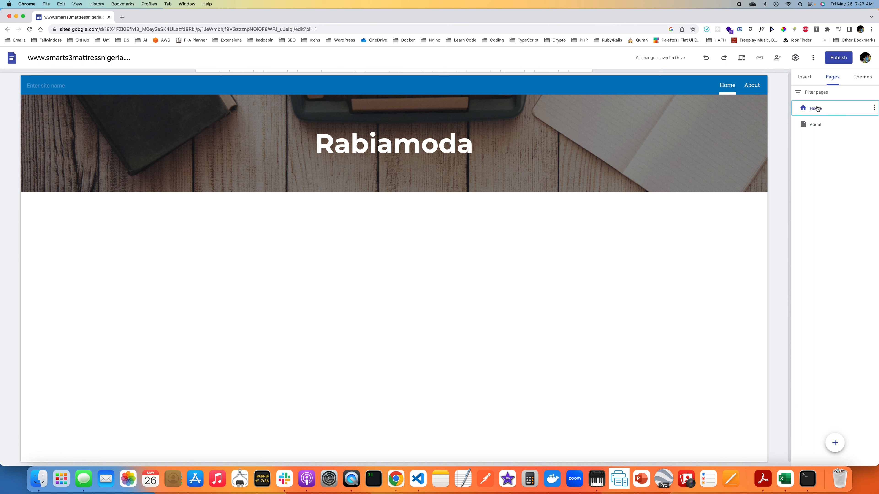
# - Add the content block with one image beside a heading and body text to the About page
pyautogui.click(817, 125)
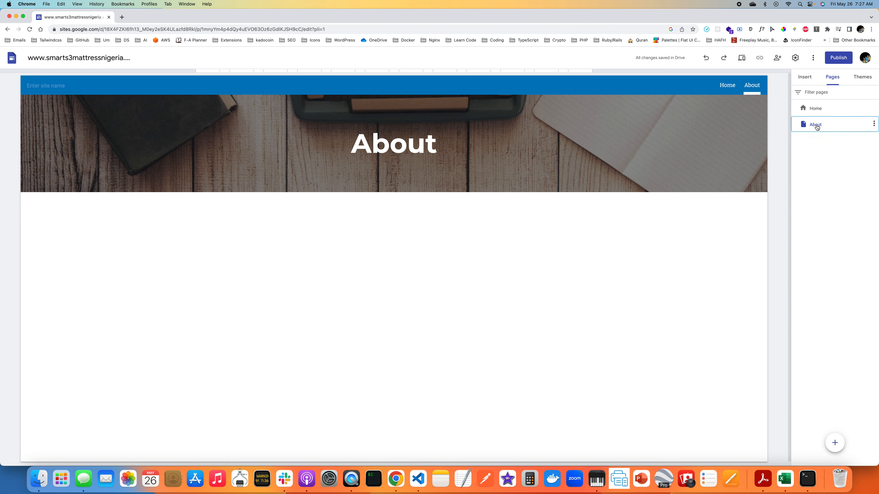
pyautogui.click(817, 109)
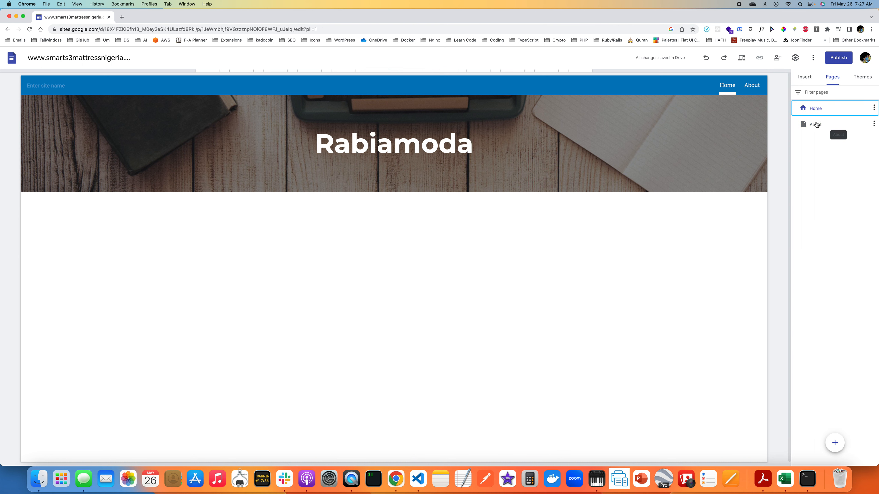
pyautogui.click(804, 81)
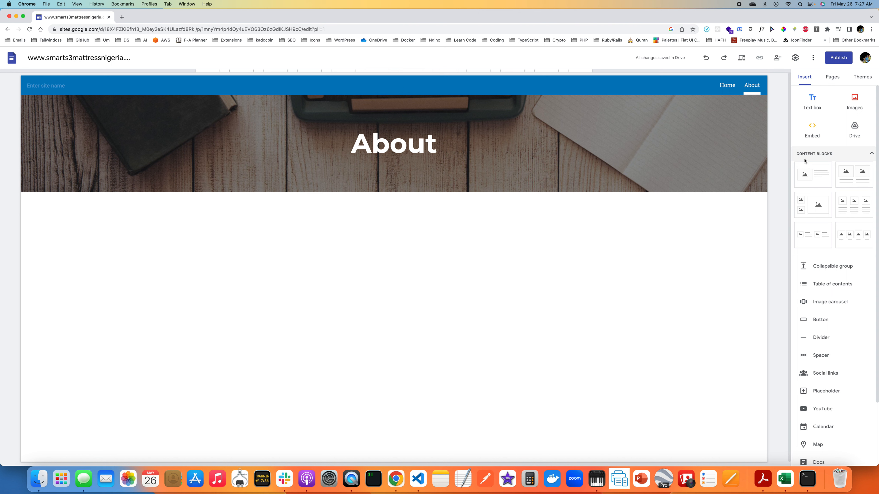
pyautogui.click(869, 153)
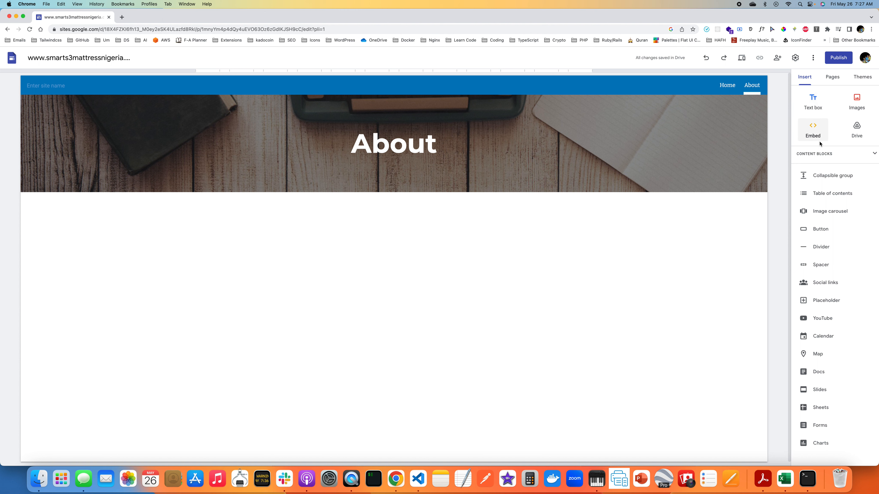
pyautogui.click(818, 157)
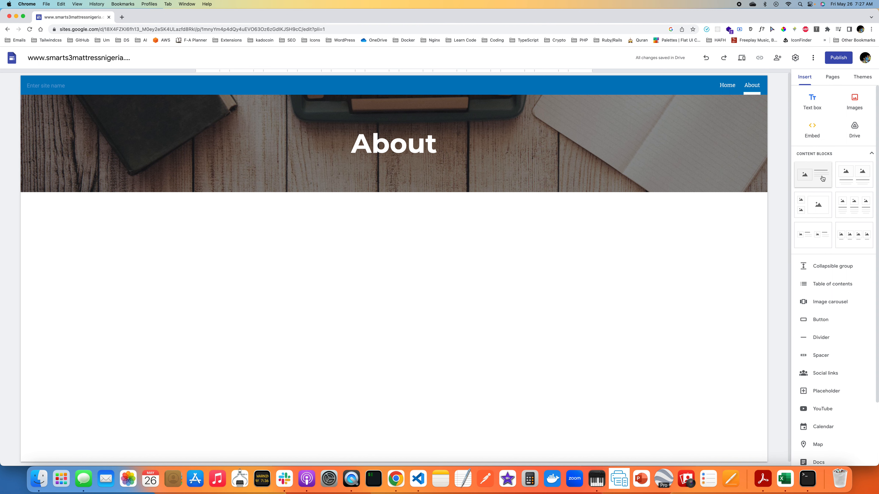
pyautogui.moveTo(822, 176); pyautogui.dragTo(241, 295)
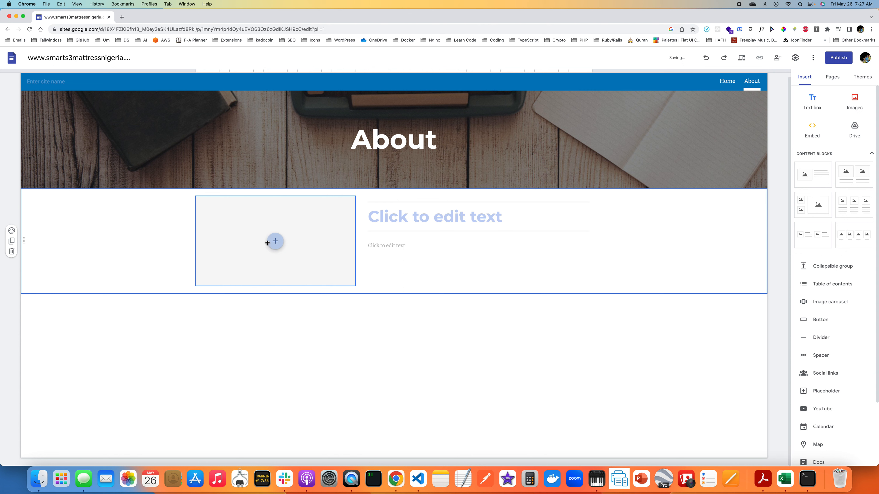
# - Enter "My Instagram Promo" as the heading of the new content block
pyautogui.click(405, 221)
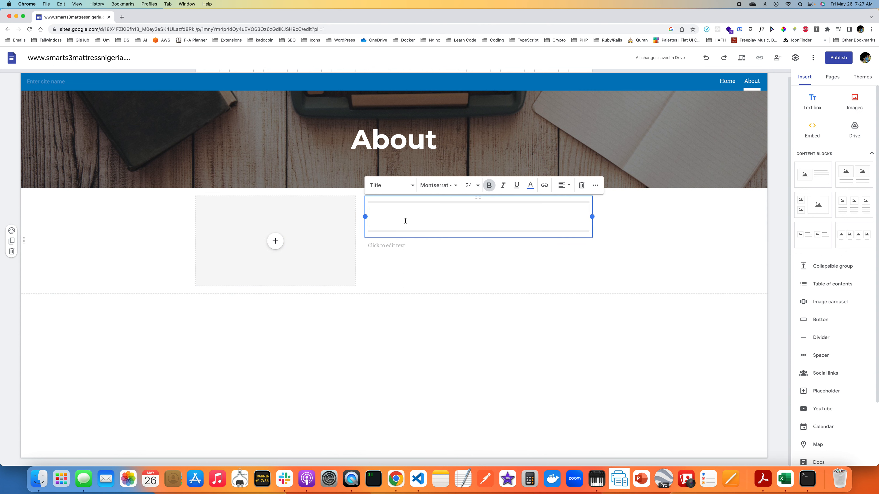
pyautogui.write('My promo')
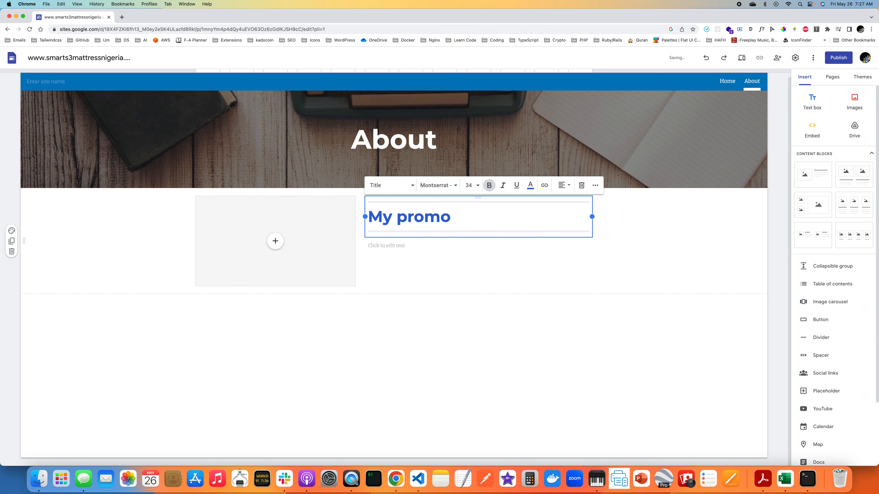
pyautogui.press('BackSpace')
pyautogui.press('BackSpace')
pyautogui.press('BackSpace')
pyautogui.press('BackSpace')
pyautogui.press('BackSpace')
pyautogui.write('ins')
pyautogui.press('BackSpace')
pyautogui.press('BackSpace')
pyautogui.press('BackSpace')
pyautogui.write('I')
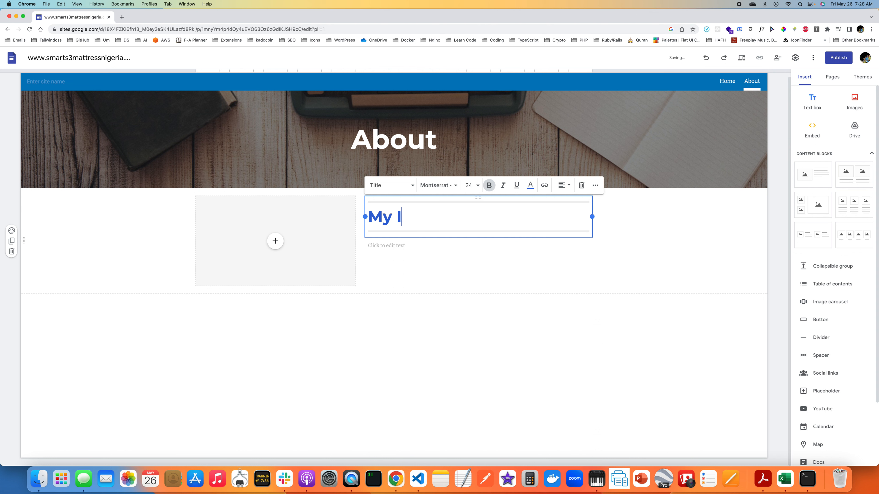
pyautogui.write('nstagr')
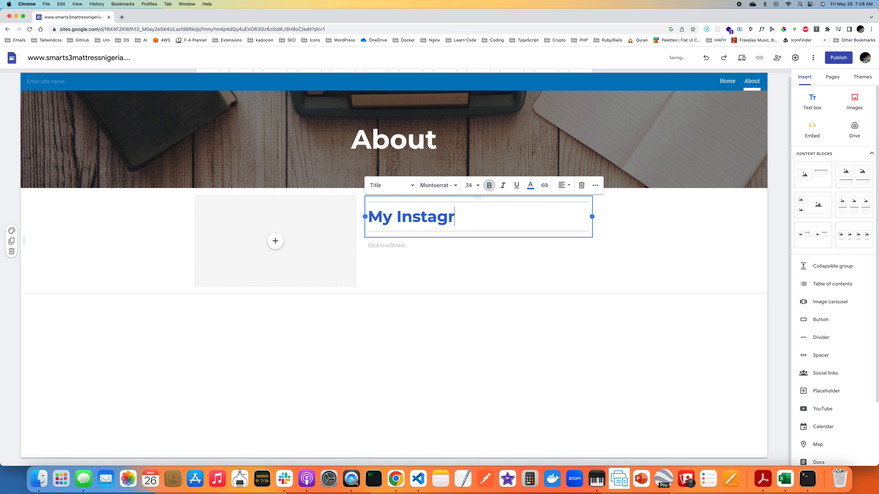
pyautogui.write('am Promo')
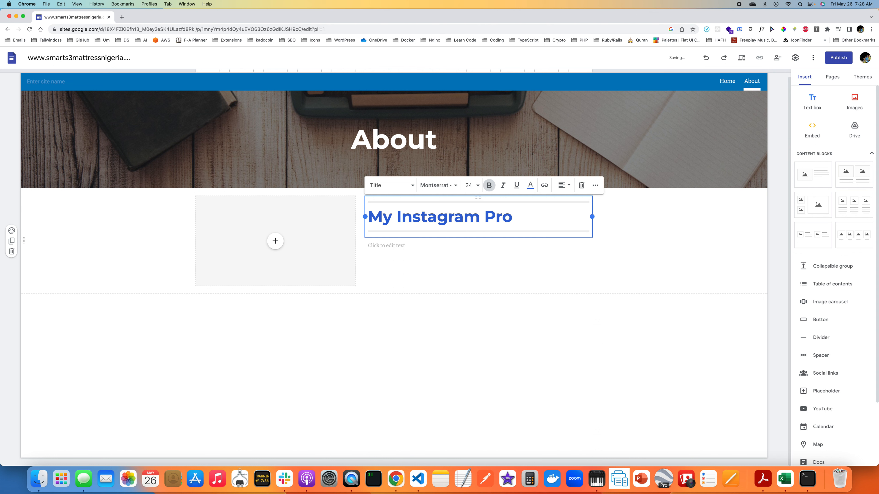
# - Upload cover-book.jpeg from the Downloads folder into the block's image placeholder
pyautogui.click(275, 241)
pyautogui.click(295, 262)
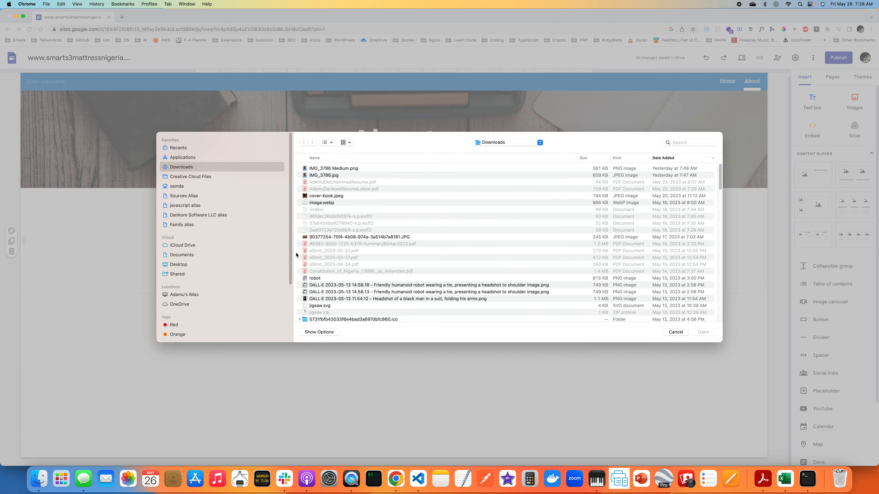
pyautogui.click(321, 196)
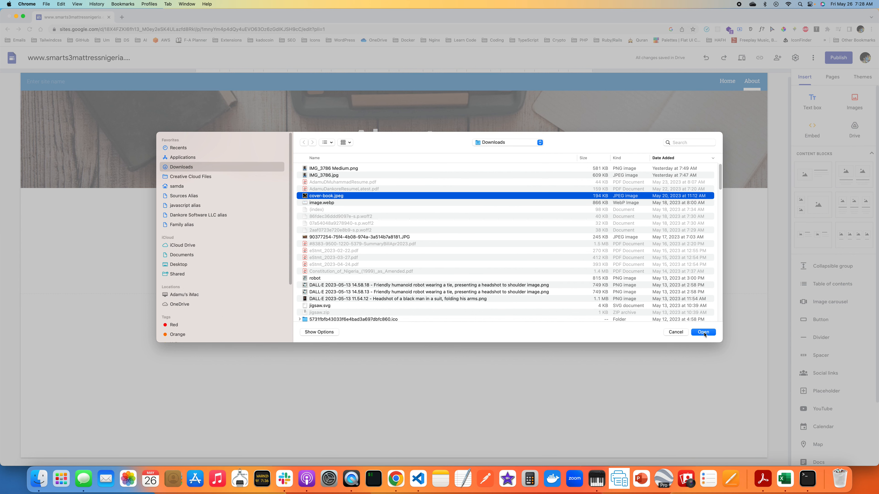
pyautogui.click(703, 332)
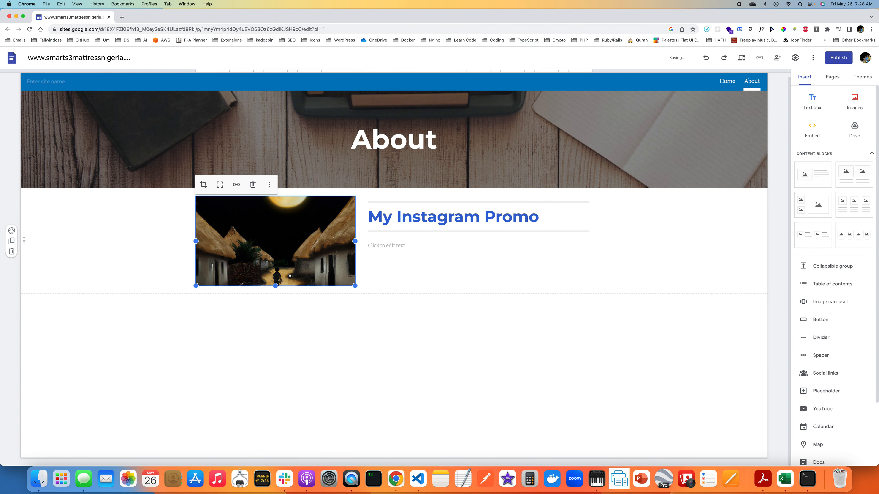
# - Fill the body text below the heading with a generated dummy paragraph beginning "Leo magni, reiciendis sint odit tempora"
pyautogui.click(409, 243)
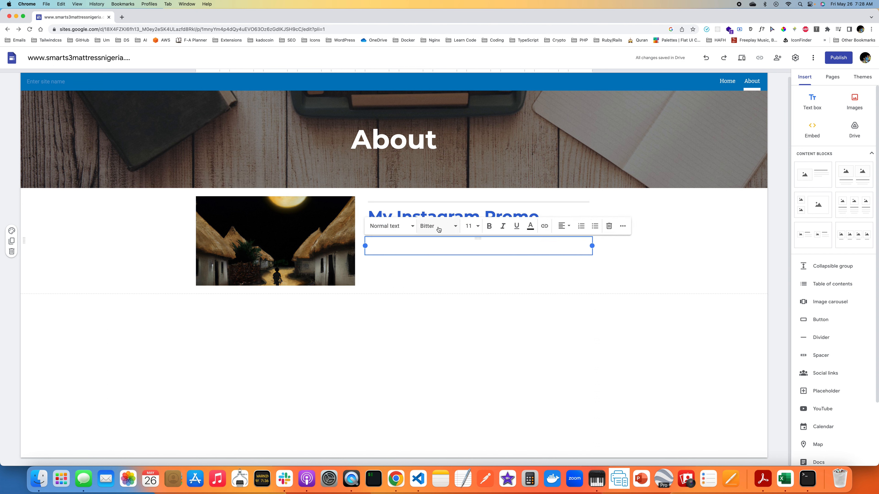
pyautogui.write('fjhfjhjhffjh')
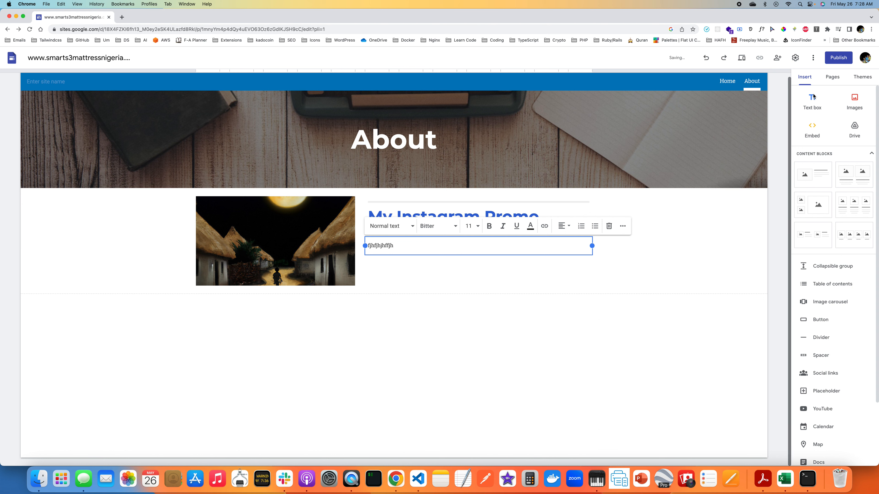
pyautogui.click(751, 29)
pyautogui.click(721, 51)
pyautogui.click(418, 250)
pyautogui.press('super+a')
pyautogui.press('super+v')
pyautogui.click(467, 329)
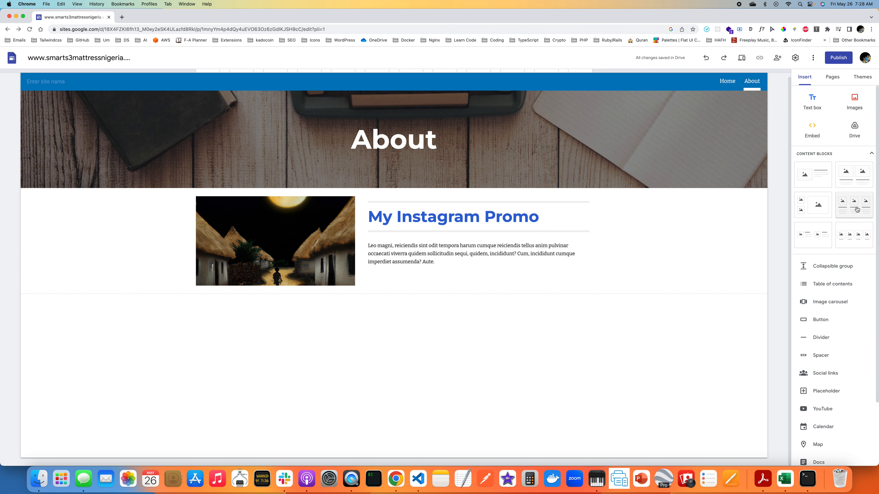
# - Add the content block with two small stacked images and one large image below the promo section
pyautogui.click(816, 209)
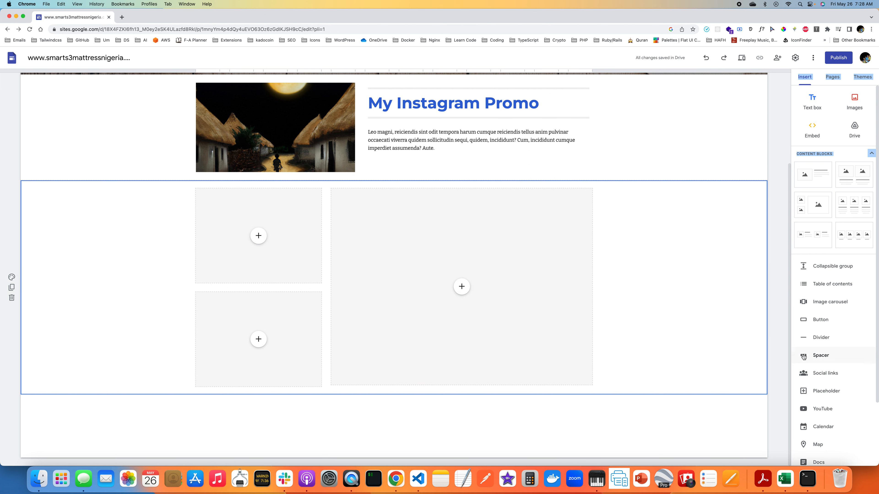
pyautogui.scroll(-3, 850, 390)
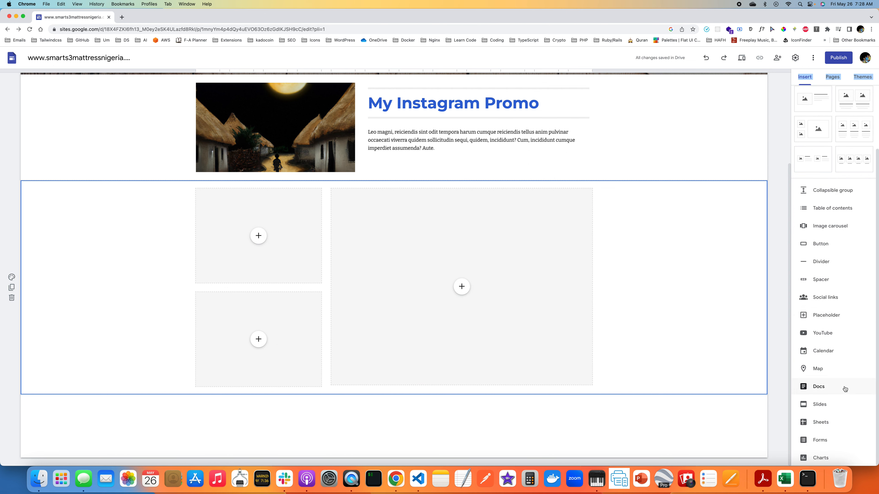
pyautogui.scroll(4, 630, 208)
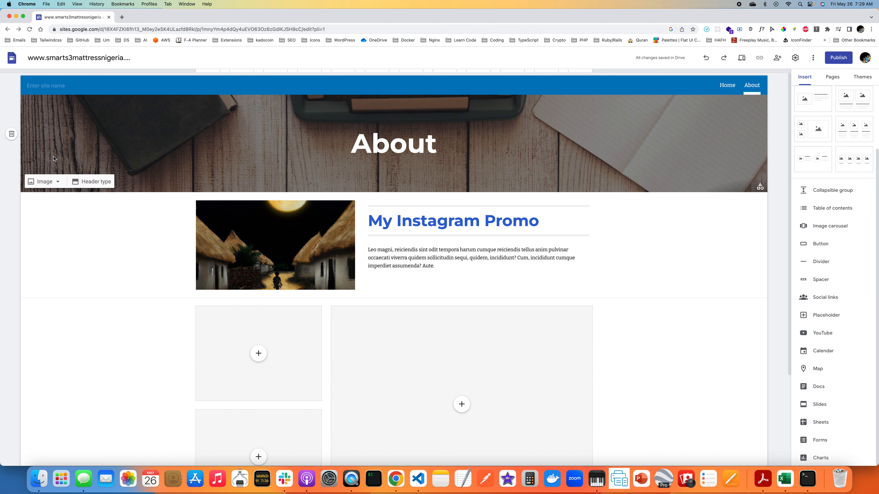
# - Set the site name to Rabiamoda and check the logo and favicon settings without changing them
pyautogui.click(52, 86)
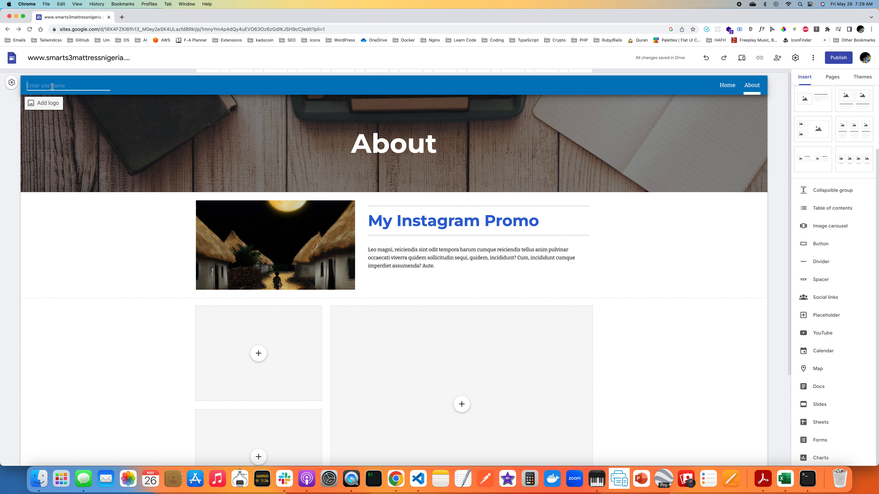
pyautogui.write('Rabiamoda')
pyautogui.moveTo(81, 151)
pyautogui.click(56, 106)
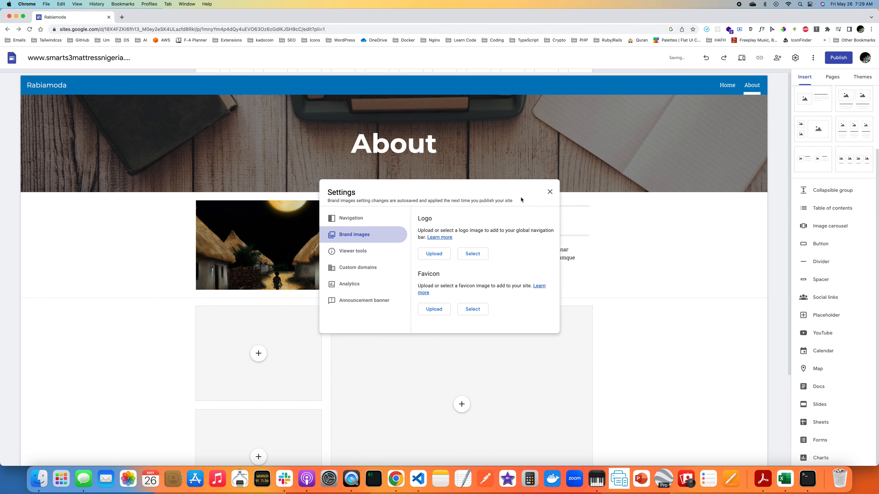
pyautogui.click(550, 192)
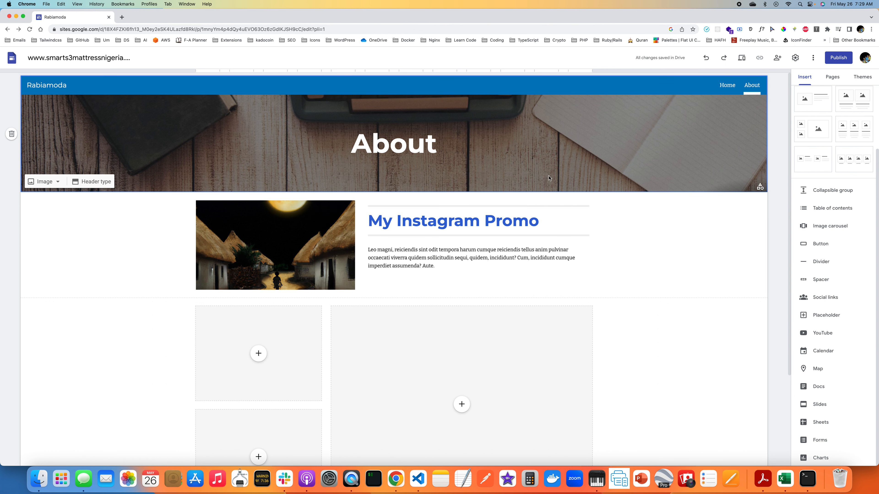
pyautogui.click(839, 58)
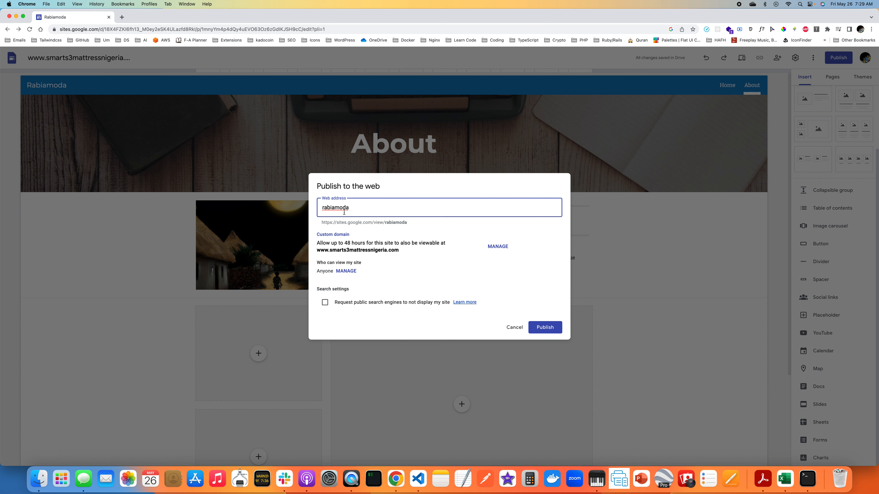
pyautogui.moveTo(356, 208); pyautogui.dragTo(321, 208)
pyautogui.click(360, 208)
pyautogui.moveTo(320, 236); pyautogui.dragTo(347, 234)
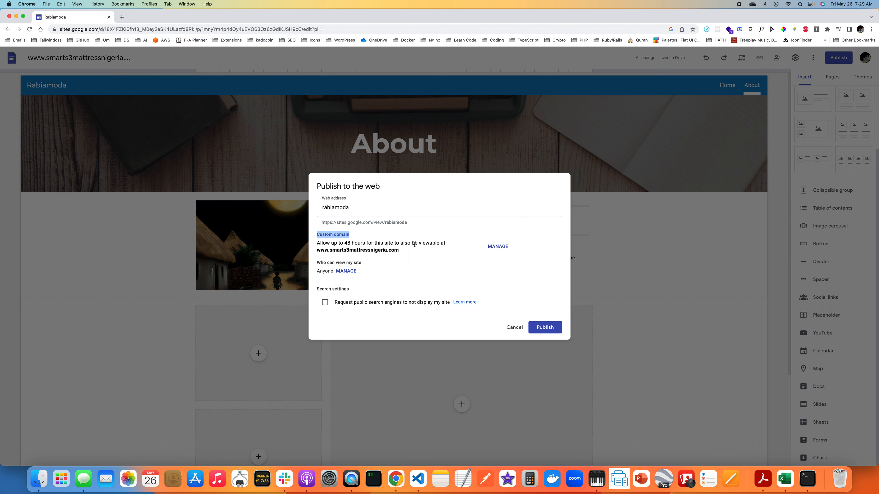
pyautogui.moveTo(405, 253); pyautogui.dragTo(316, 253)
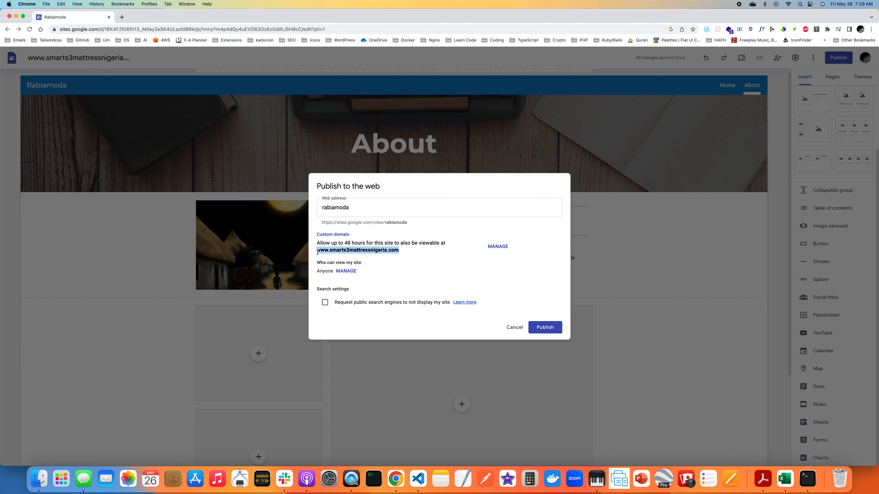
pyautogui.click(350, 250)
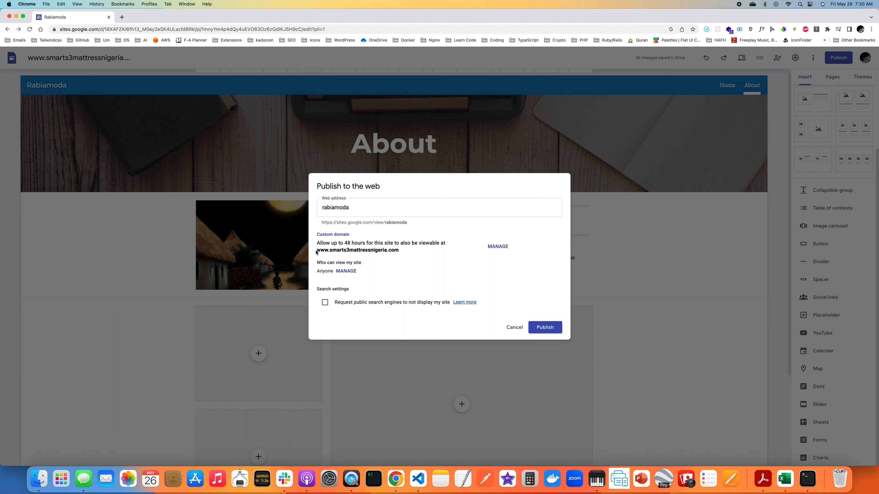
pyautogui.moveTo(317, 252); pyautogui.dragTo(402, 252)
pyautogui.press('super+c')
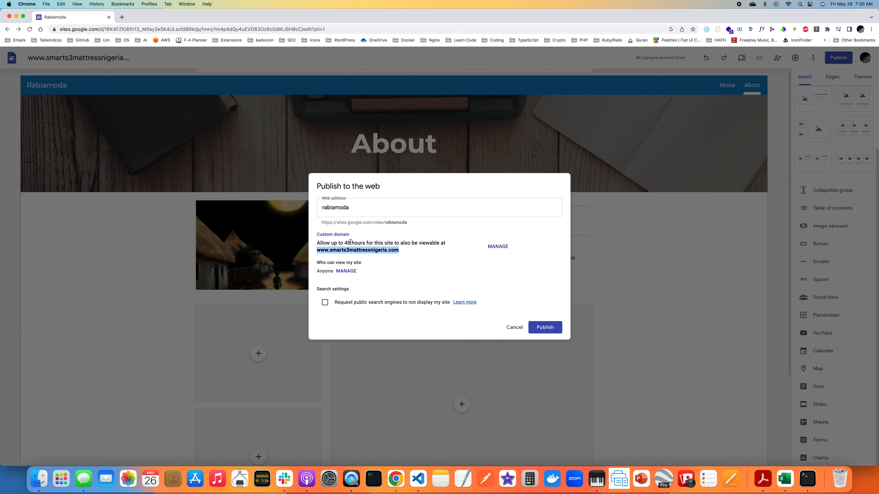
pyautogui.moveTo(322, 224); pyautogui.dragTo(409, 224)
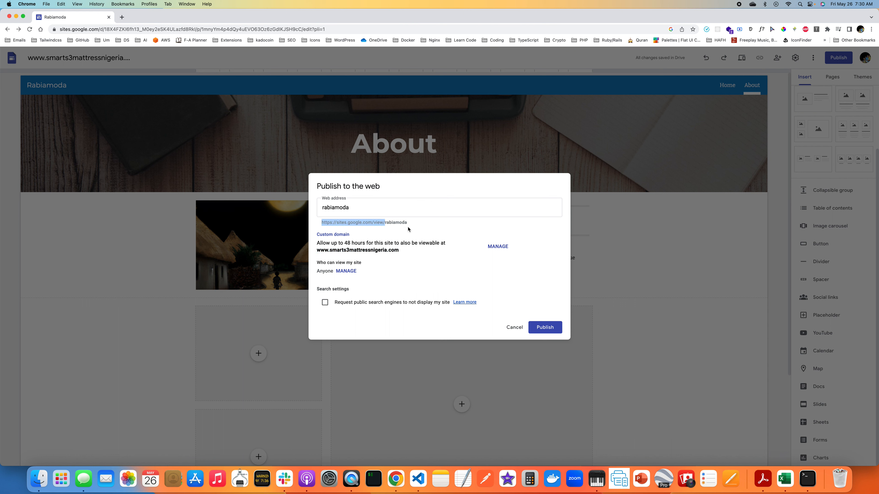
pyautogui.click(353, 213)
pyautogui.write('dfhfhbfbhhf')
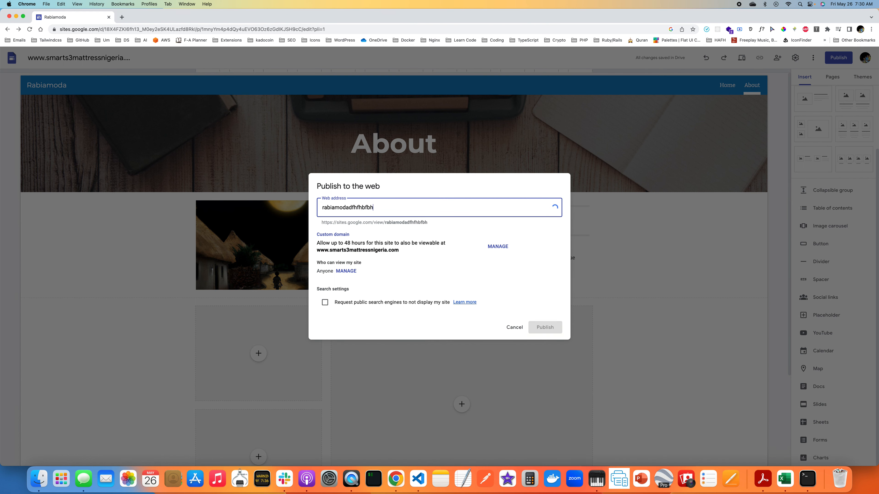
pyautogui.press('BackSpace')
pyautogui.press('BackSpace')
pyautogui.press('BackSpace')
pyautogui.press('BackSpace')
pyautogui.press('BackSpace')
pyautogui.press('BackSpace')
pyautogui.press('BackSpace')
pyautogui.press('BackSpace')
pyautogui.press('BackSpace')
pyautogui.press('BackSpace')
pyautogui.press('BackSpace')
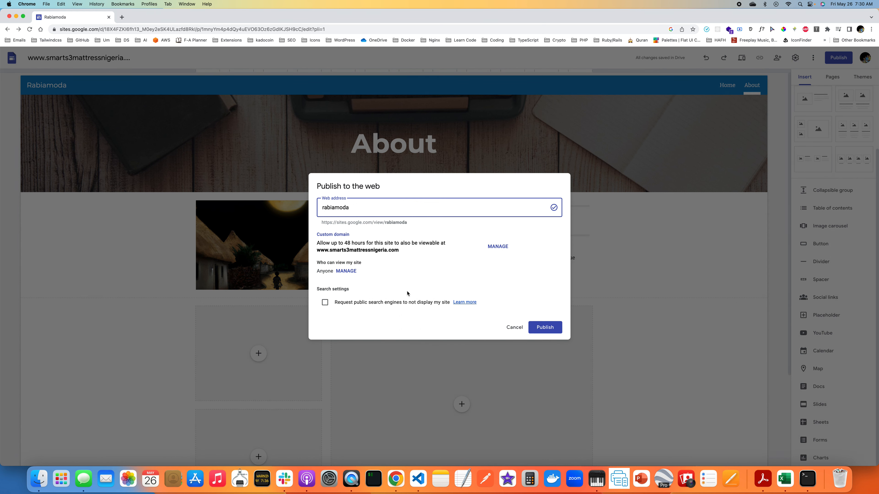
# - Publish the site under the web address rabiamoda and check the available publishing options
pyautogui.click(552, 328)
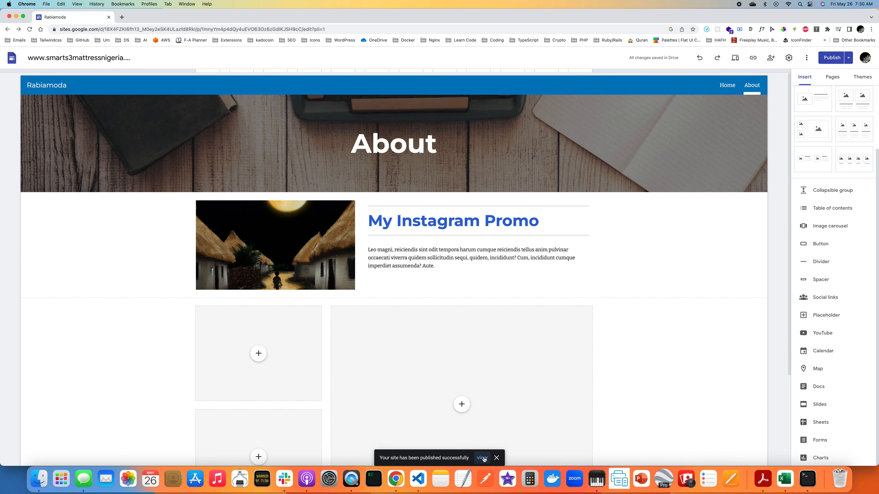
pyautogui.moveTo(385, 458); pyautogui.dragTo(453, 459)
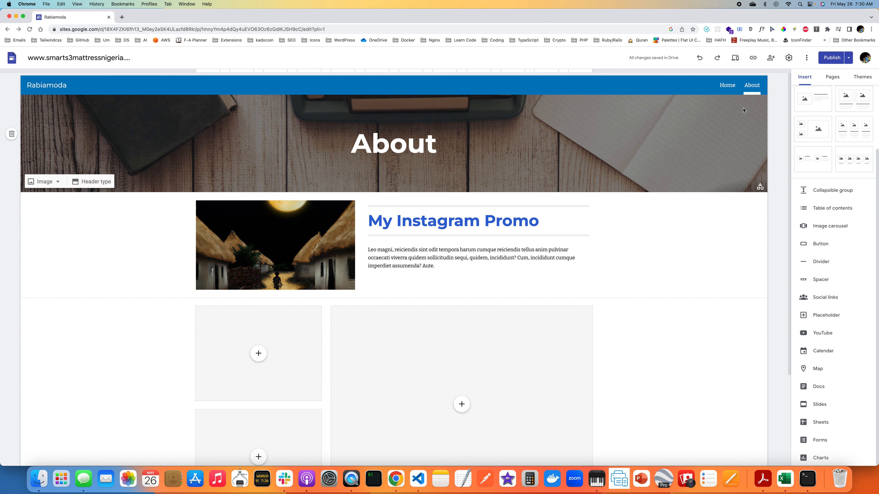
pyautogui.click(848, 58)
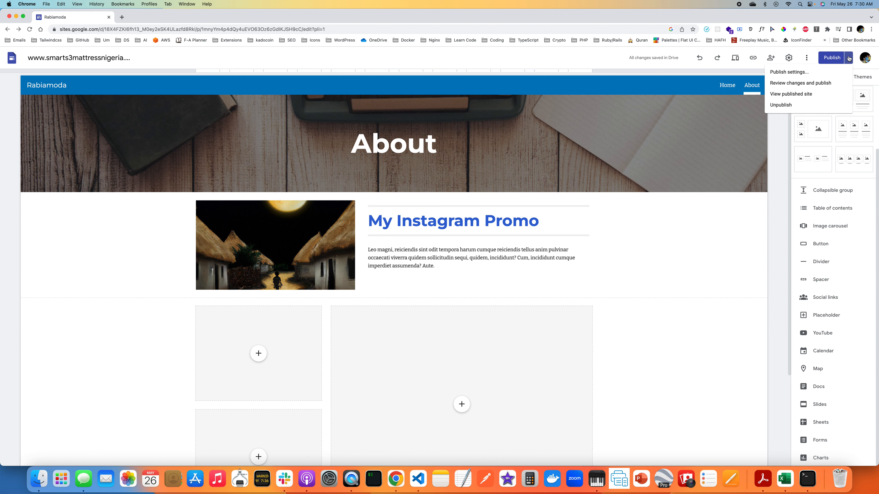
pyautogui.click(848, 58)
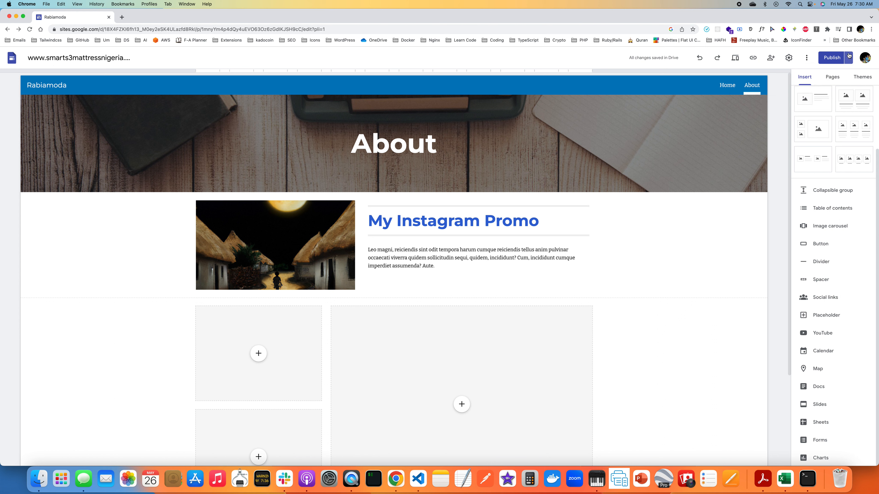
# - View the published site in a new tab, look over the About page, and select its full web address
pyautogui.click(849, 59)
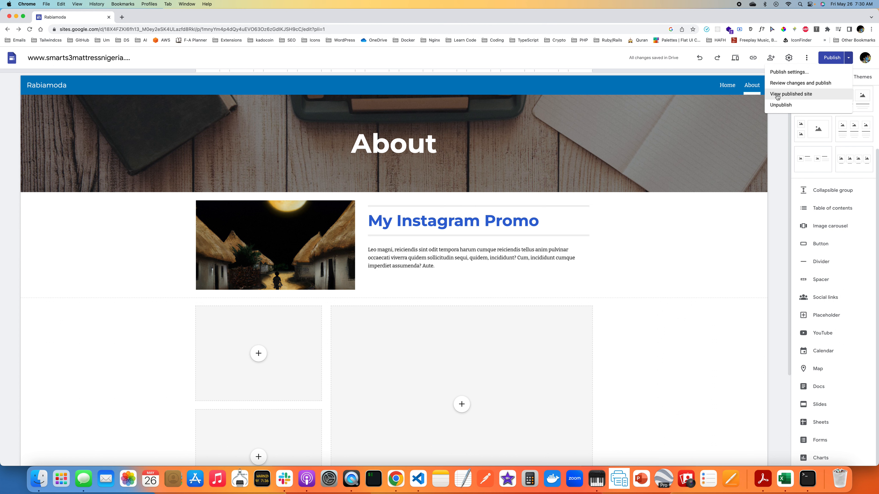
pyautogui.click(789, 93)
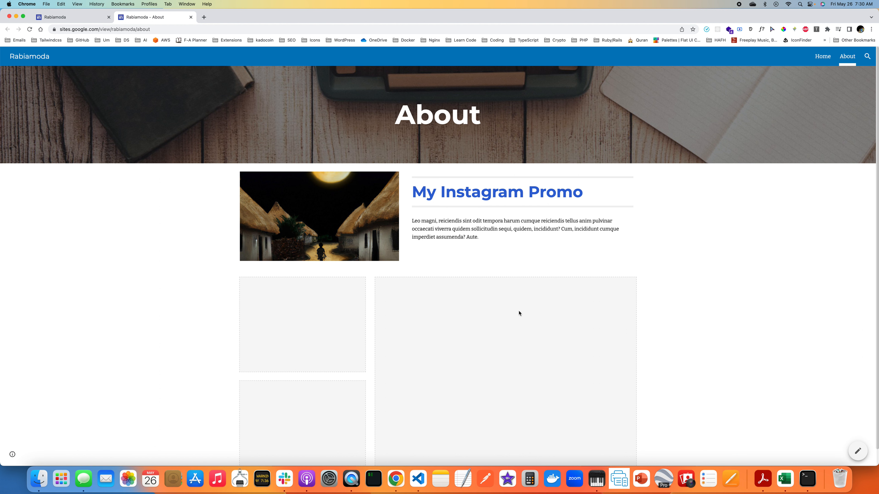
pyautogui.scroll(-1, 485, 311)
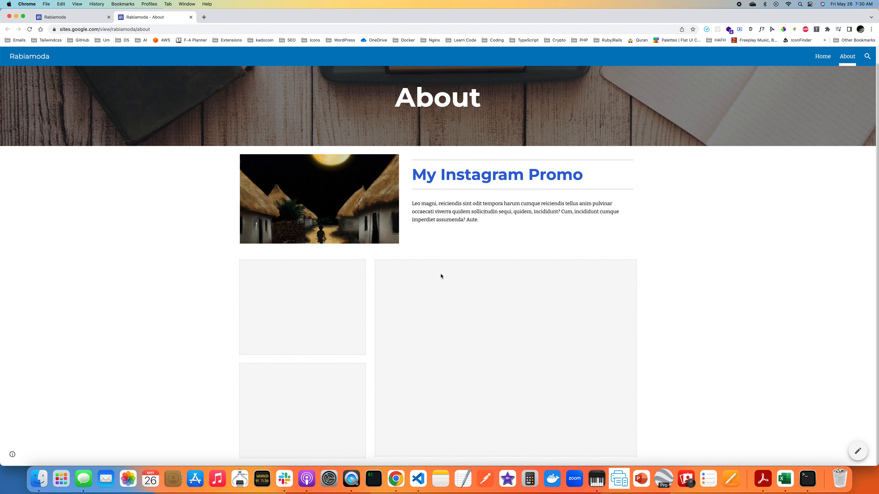
pyautogui.scroll(1, 441, 276)
pyautogui.click(84, 28)
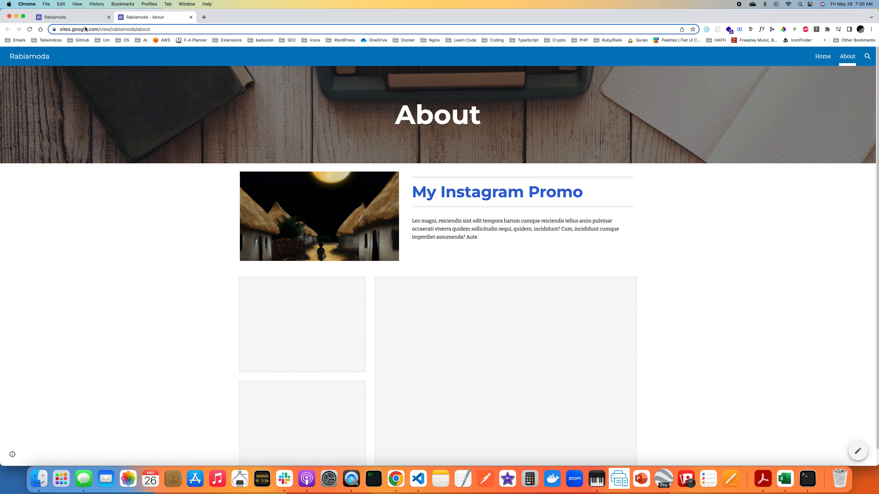
pyautogui.click(174, 28)
pyautogui.moveTo(177, 28); pyautogui.dragTo(58, 30)
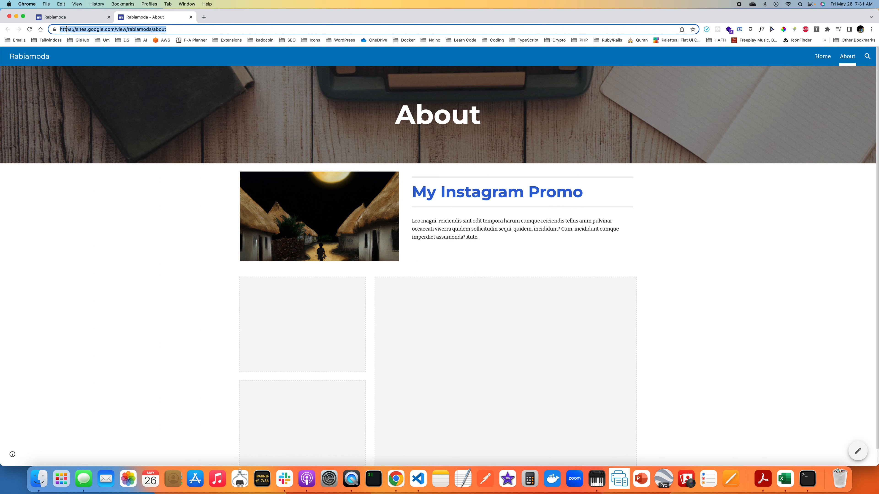
# - Return to the Rabiamoda site editor and check the available publishing options again
pyautogui.click(75, 18)
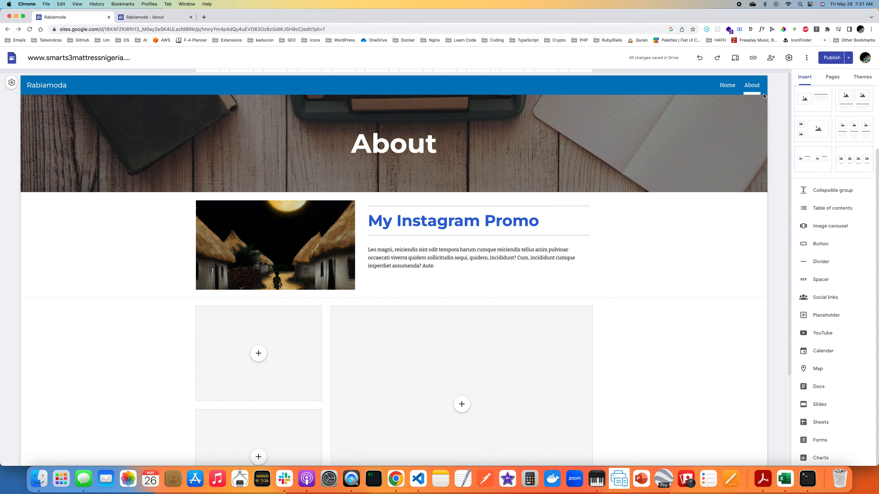
pyautogui.moveTo(757, 103)
pyautogui.click(848, 58)
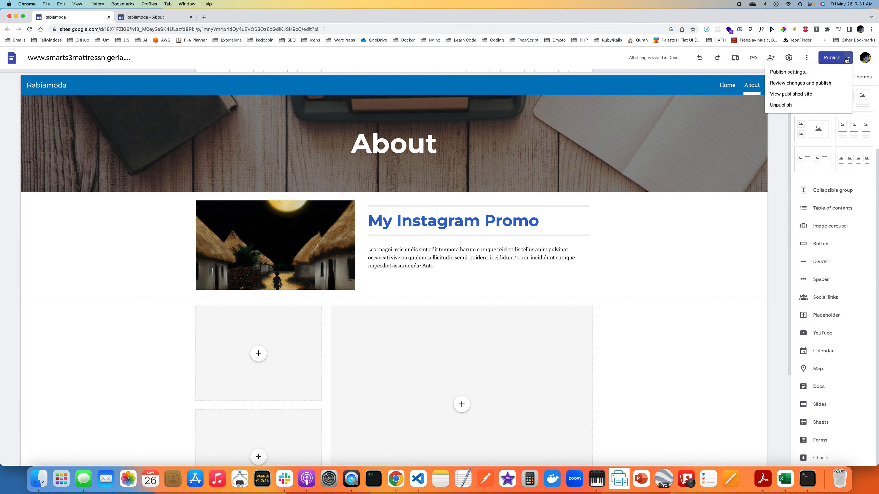
pyautogui.click(848, 58)
pyautogui.click(104, 57)
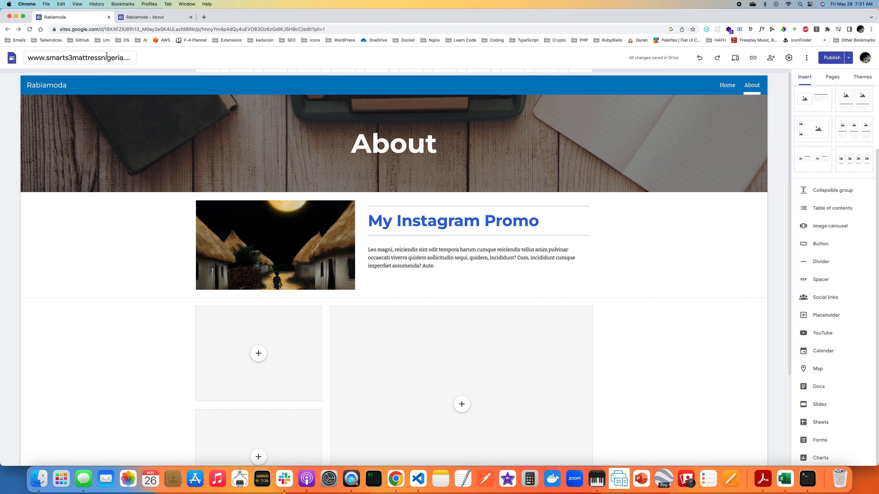
pyautogui.tripleClick(104, 58)
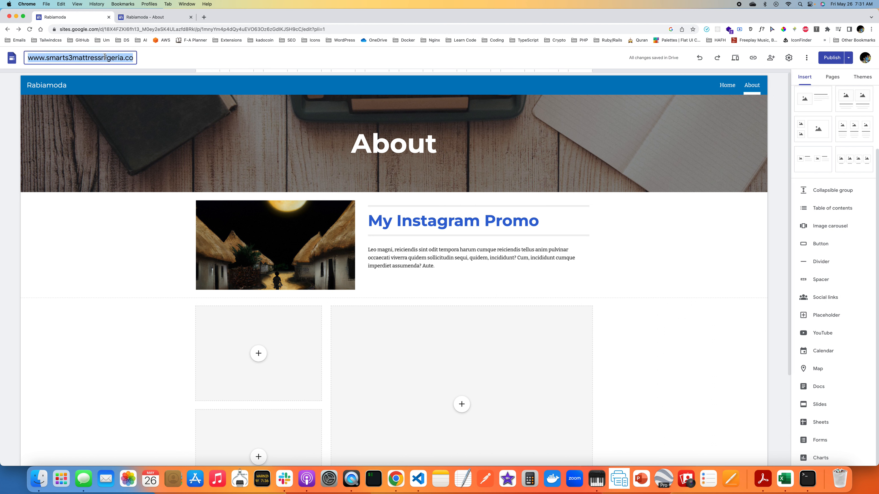
pyautogui.click(204, 17)
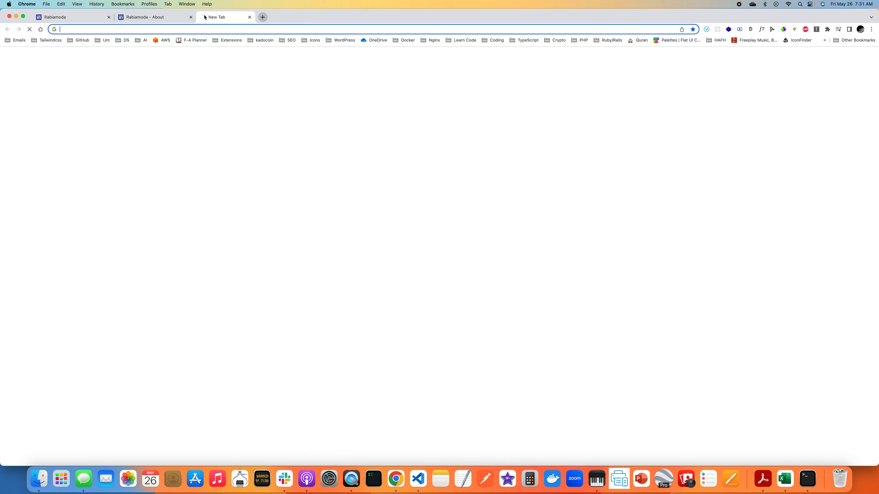
pyautogui.press('super+v')
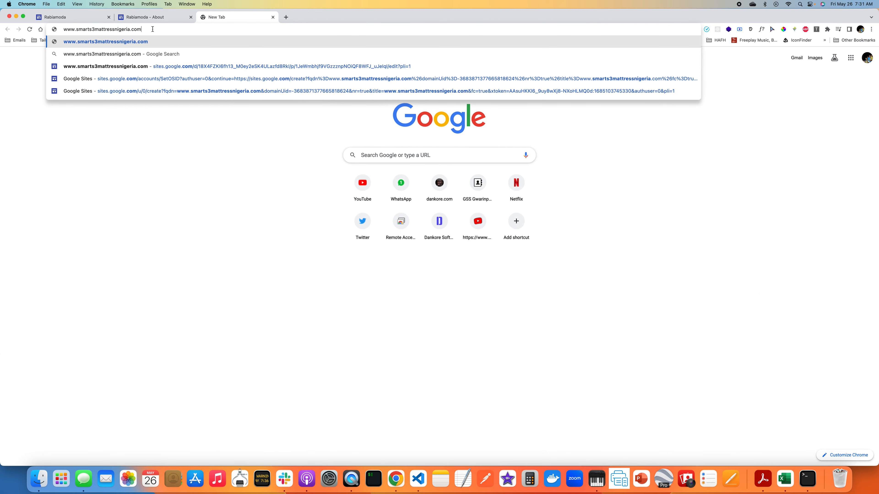
pyautogui.hotkey('shift', 'Left')
pyautogui.hotkey('shift', 'Left')
pyautogui.hotkey('shift', 'Left')
pyautogui.hotkey('shift', 'Left')
pyautogui.hotkey('shift', 'Left')
pyautogui.hotkey('shift', 'Left')
pyautogui.hotkey('shift', 'Left')
pyautogui.hotkey('shift', 'Left')
pyautogui.hotkey('shift', 'Left')
pyautogui.hotkey('shift', 'Left')
pyautogui.hotkey('shift', 'Left')
pyautogui.hotkey('shift', 'Left')
pyautogui.hotkey('shift', 'Left')
pyautogui.hotkey('shift', 'Left')
pyautogui.hotkey('shift', 'Left')
pyautogui.hotkey('shift', 'Left')
pyautogui.hotkey('shift', 'Left')
pyautogui.hotkey('shift', 'Left')
pyautogui.hotkey('shift', 'Left')
pyautogui.hotkey('shift', 'Left')
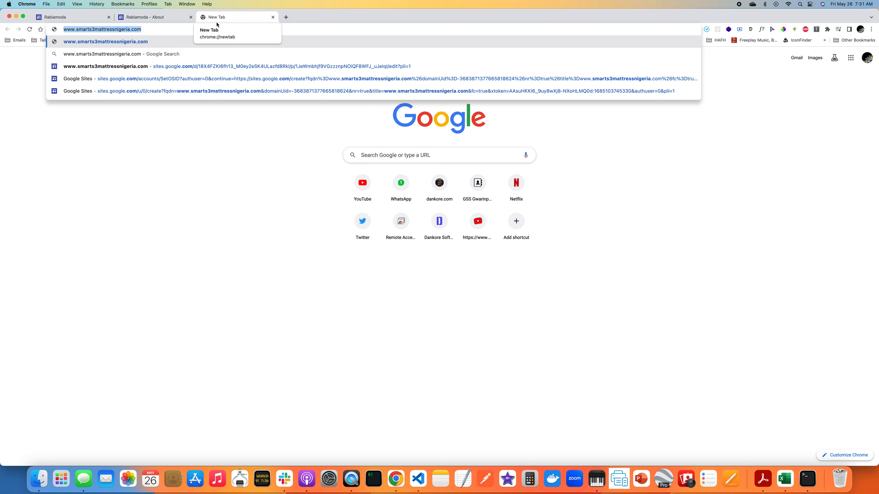
pyautogui.press('Return')
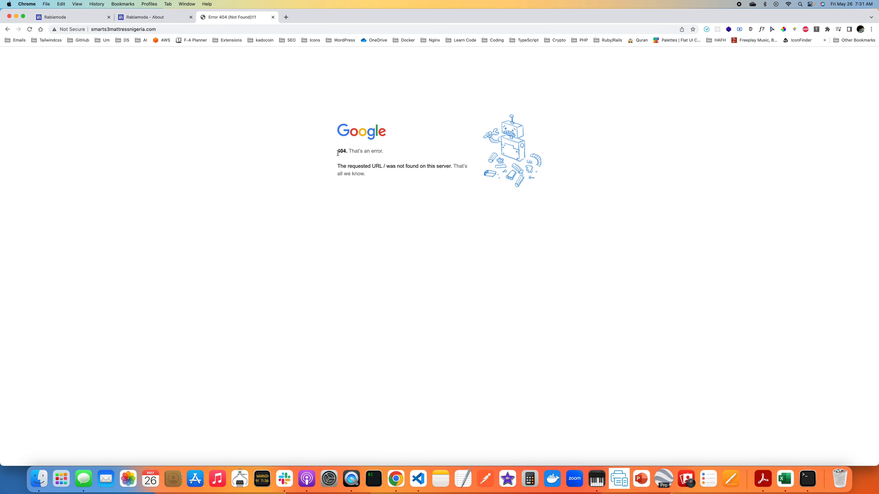
pyautogui.moveTo(338, 152); pyautogui.dragTo(379, 187)
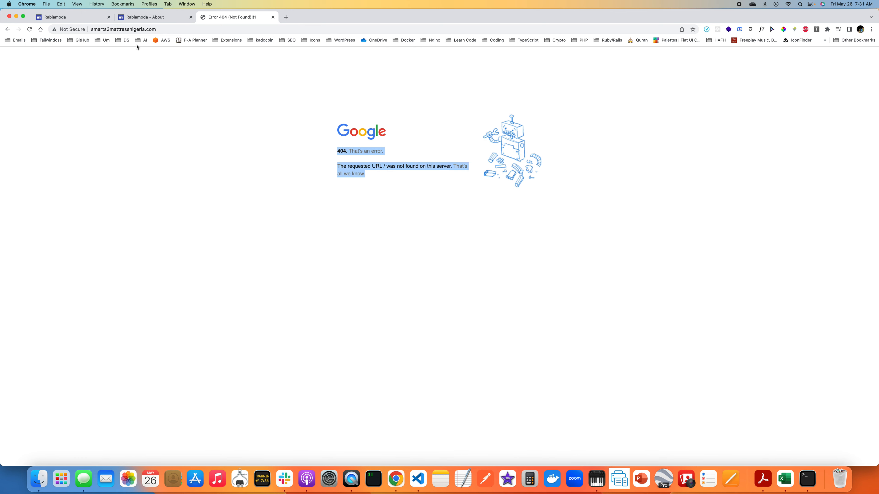
pyautogui.click(127, 29)
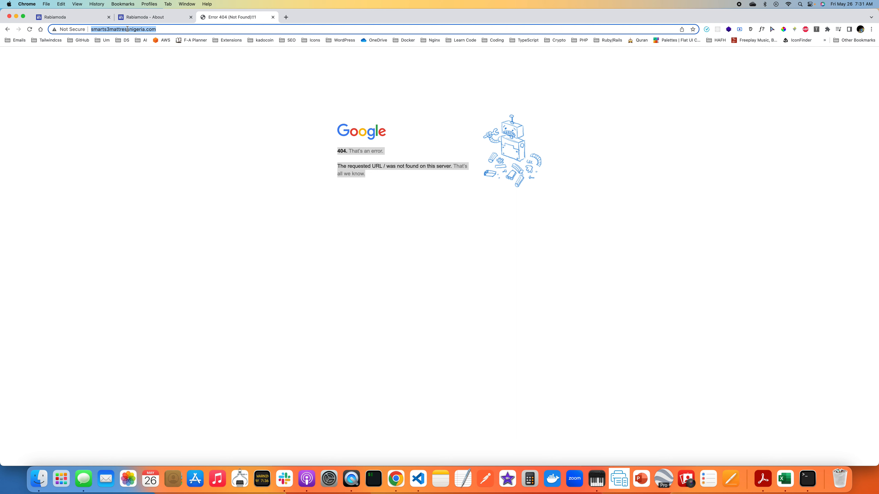
pyautogui.press('Return')
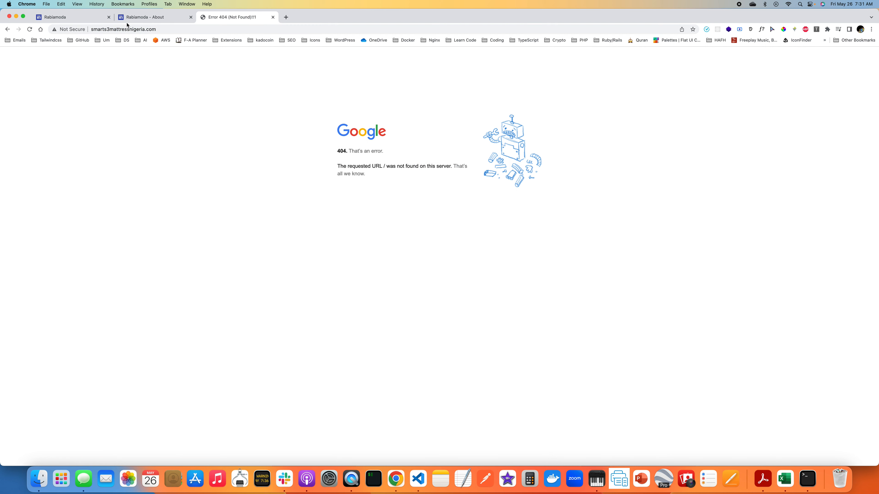
# - Recheck the published About page and return to the site editor without changing the site file name
pyautogui.click(180, 17)
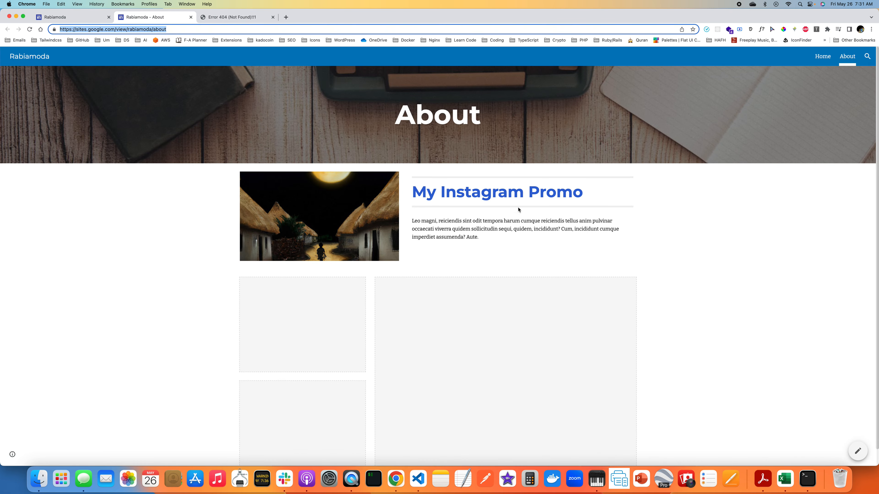
pyautogui.click(135, 255)
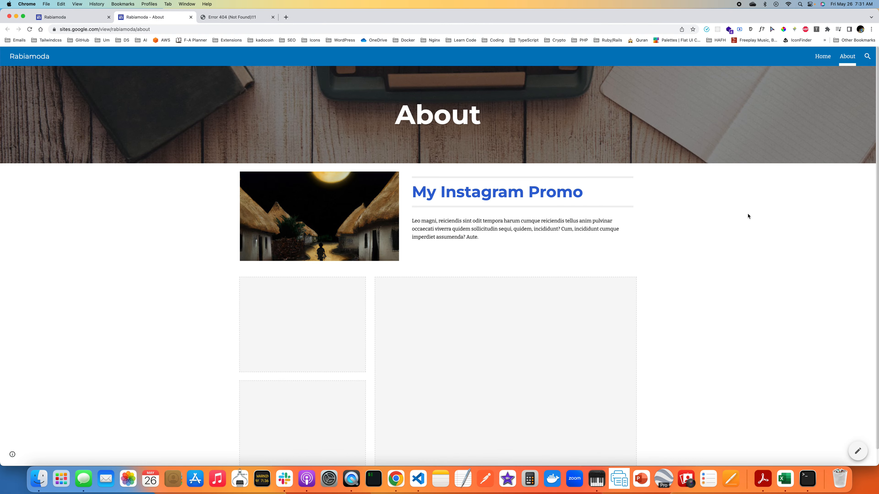
pyautogui.click(53, 16)
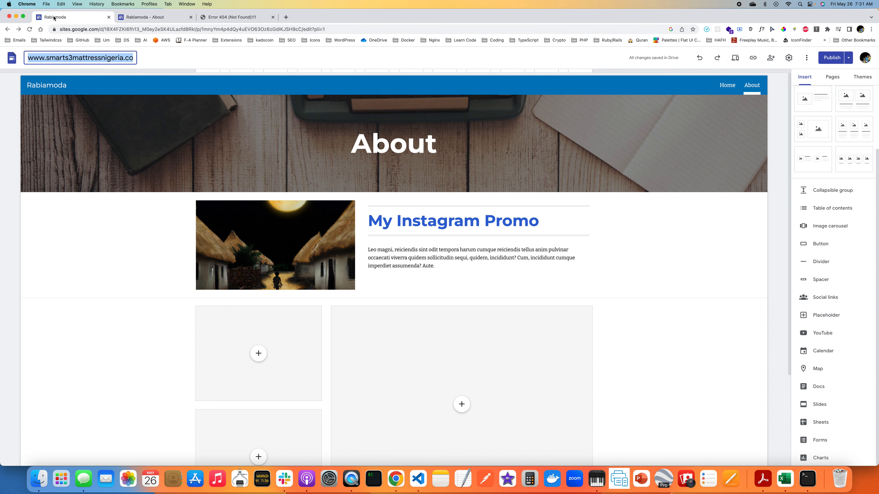
pyautogui.click(163, 62)
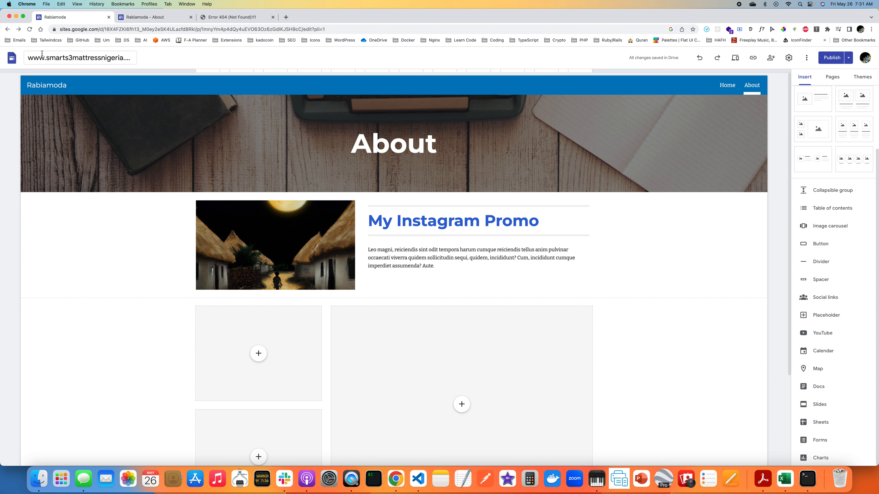
# - Open Google Domains at domains.google.com in a new tab and open the domain smarts3mattressnigeria.com
pyautogui.click(285, 17)
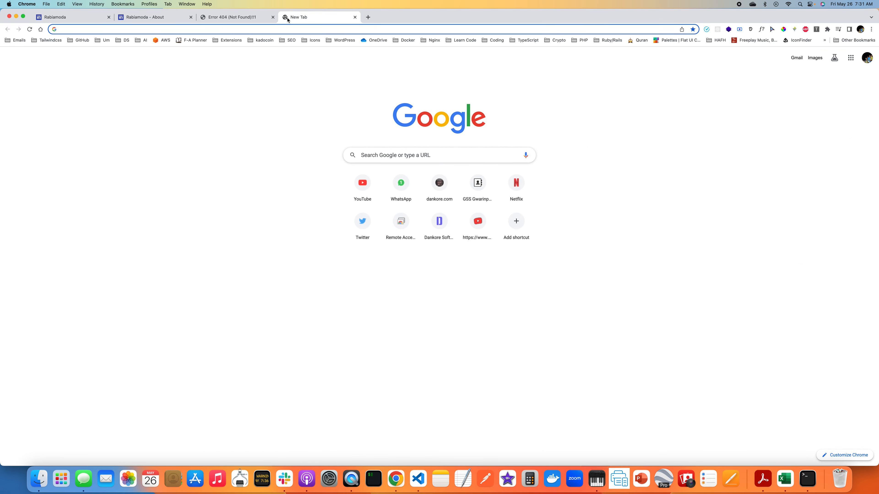
pyautogui.write('go')
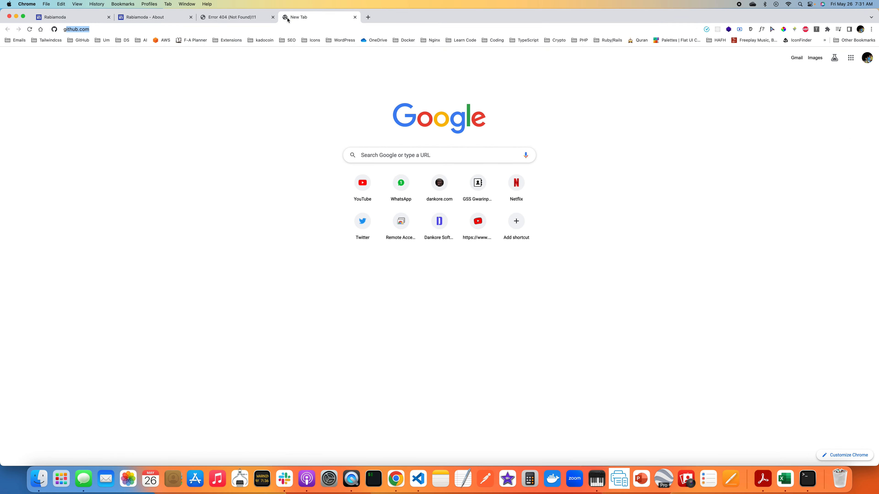
pyautogui.press('BackSpace')
pyautogui.press('BackSpace')
pyautogui.press('BackSpace')
pyautogui.write('doma')
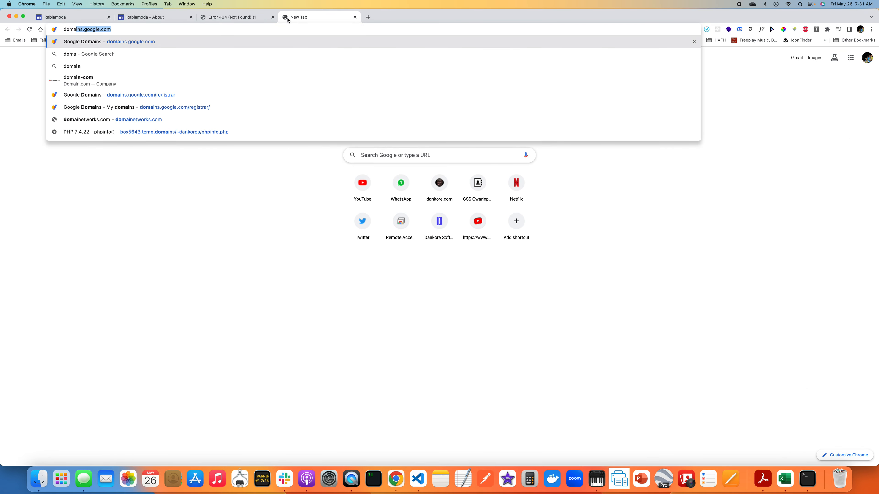
pyautogui.press('Return')
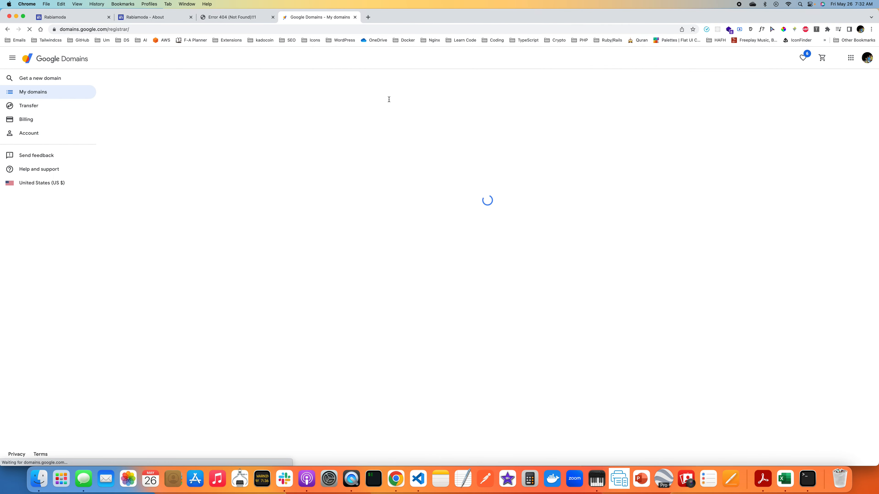
pyautogui.scroll(-2, 292, 264)
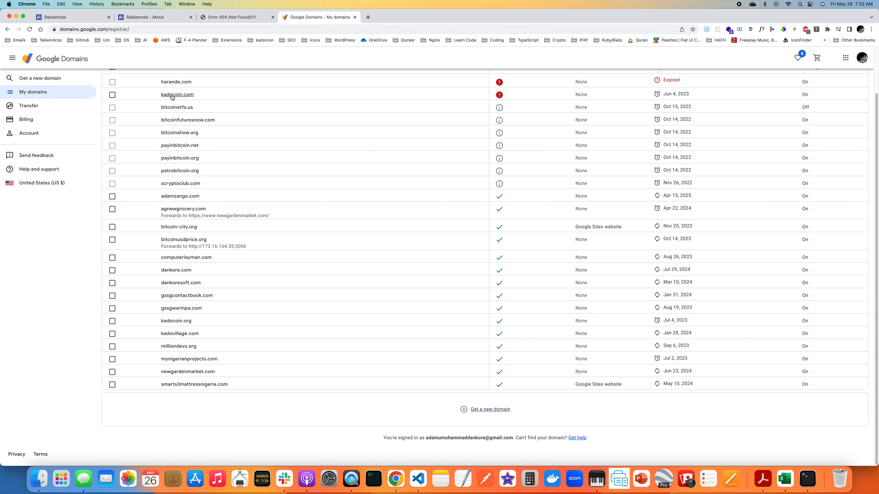
pyautogui.click(205, 385)
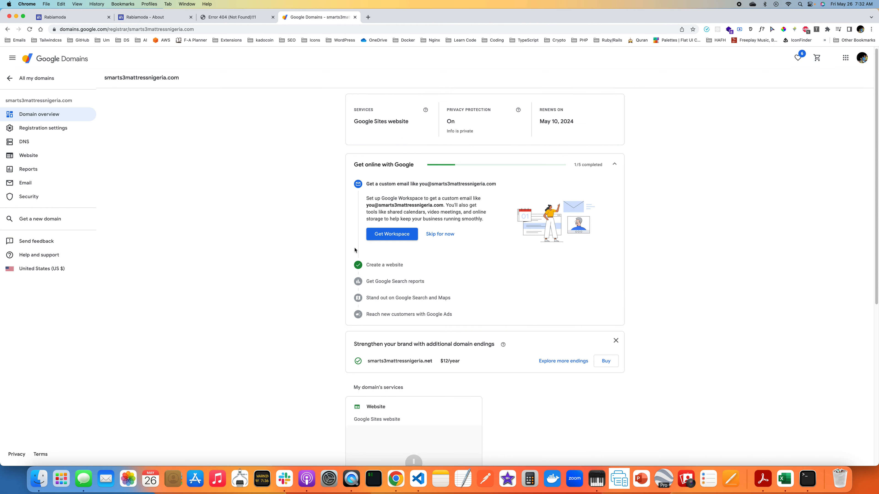
# - Open the website management page from the domain overview and visit Google Sites from its website services
pyautogui.scroll(-5, 353, 250)
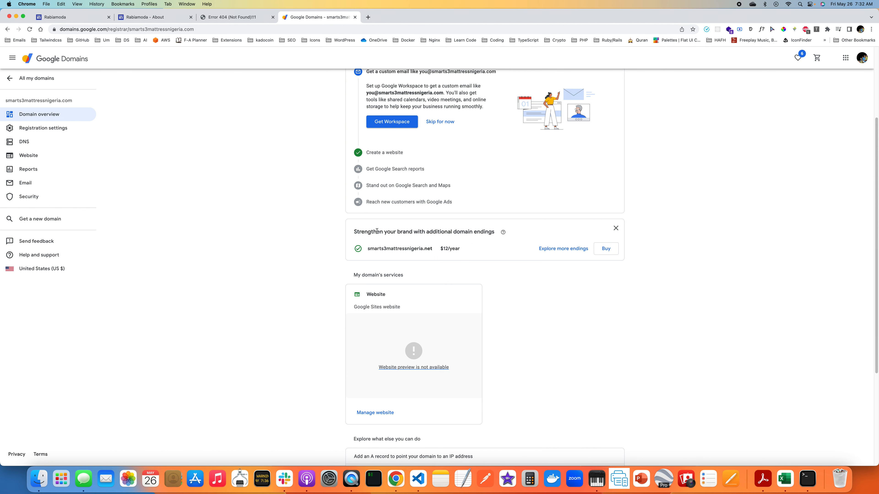
pyautogui.scroll(-2, 377, 231)
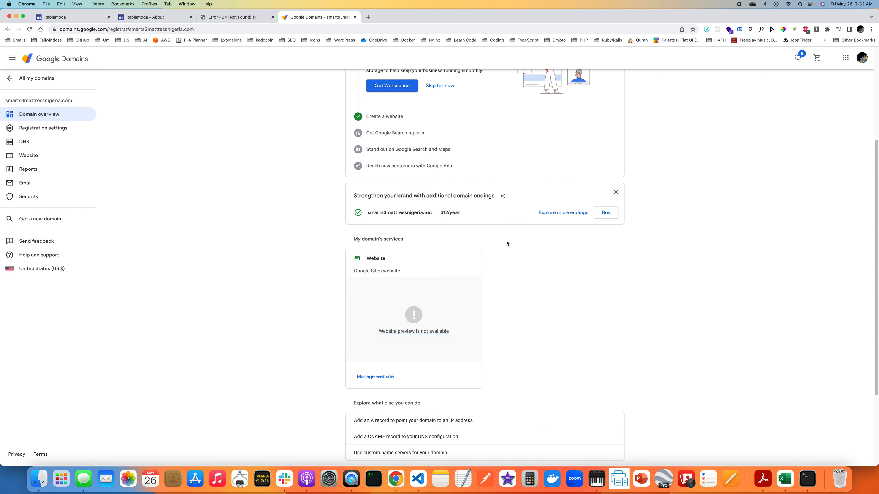
pyautogui.click(379, 379)
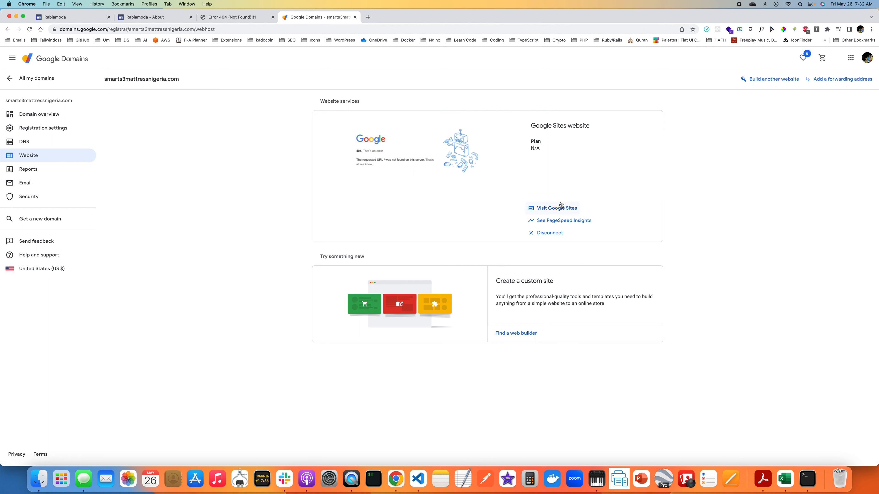
pyautogui.click(545, 208)
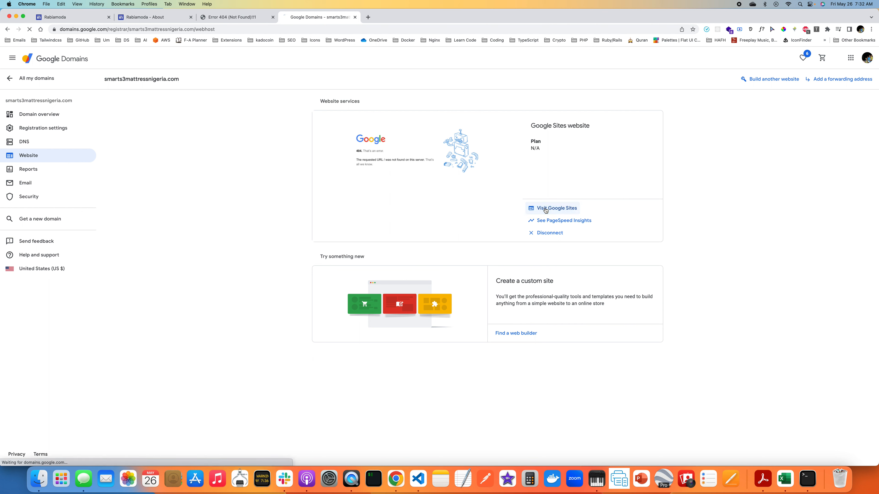